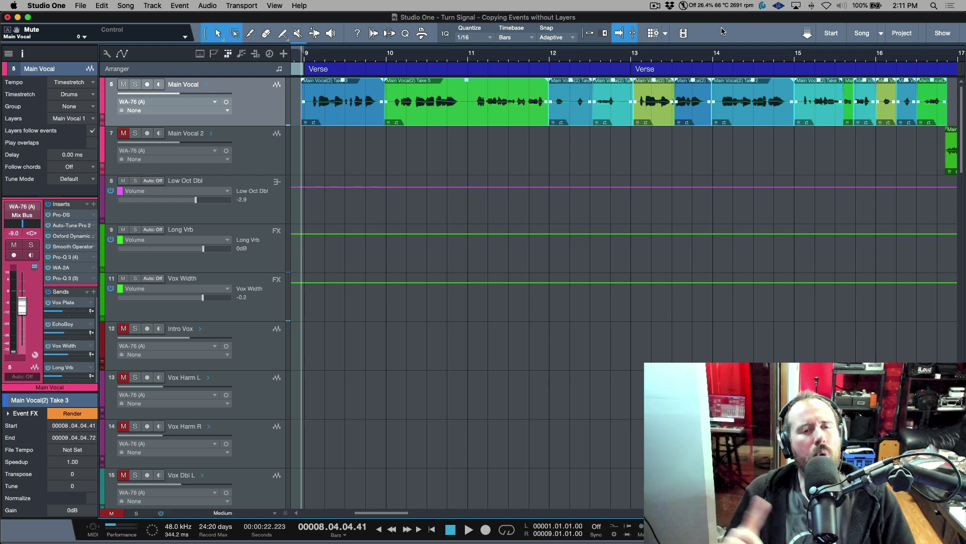
Step: Expand the Main Vocal track's Take 1–6 layer lanes beneath its comped performance
{"action": "key", "text": "alt+l"}
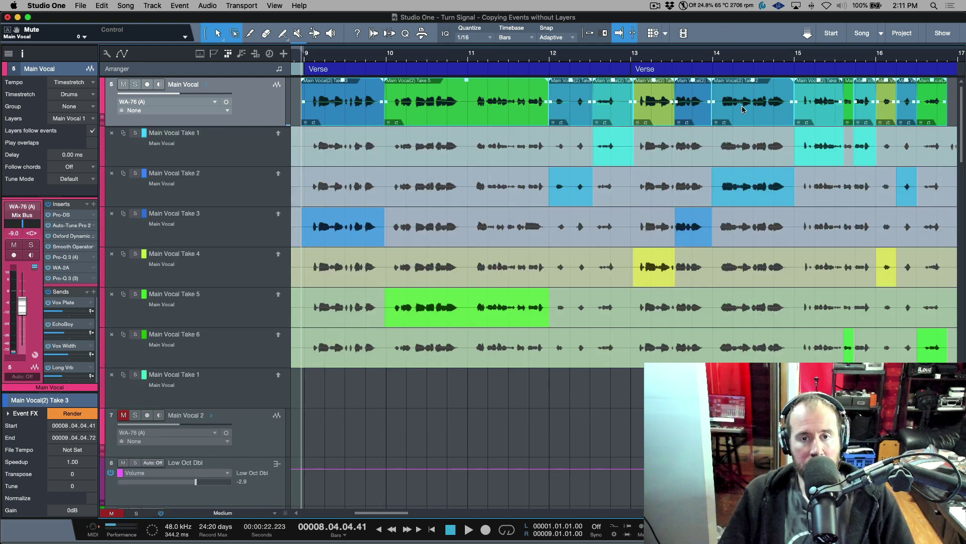
{"action": "key", "text": "alt+l"}
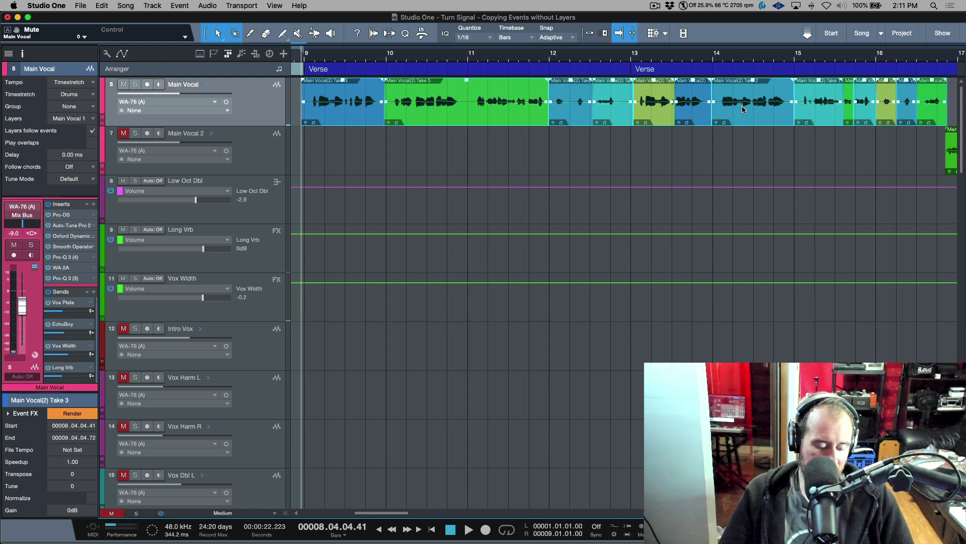
{"action": "key", "text": "alt+l"}
Step: Zoom out to review the comps across the song, then collapse Main Vocal's take layers
{"action": "key", "text": "w"}
{"action": "key", "text": "w"}
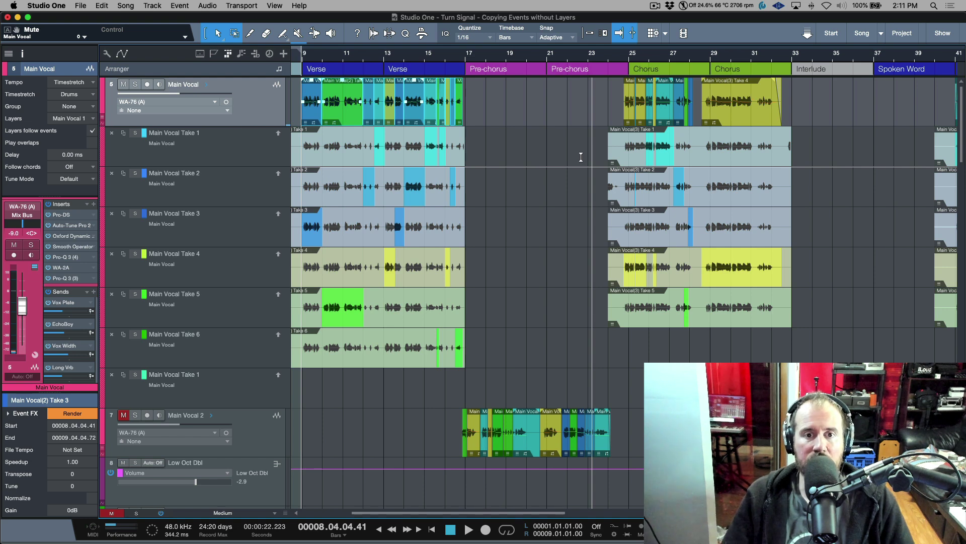
{"action": "key", "text": "w"}
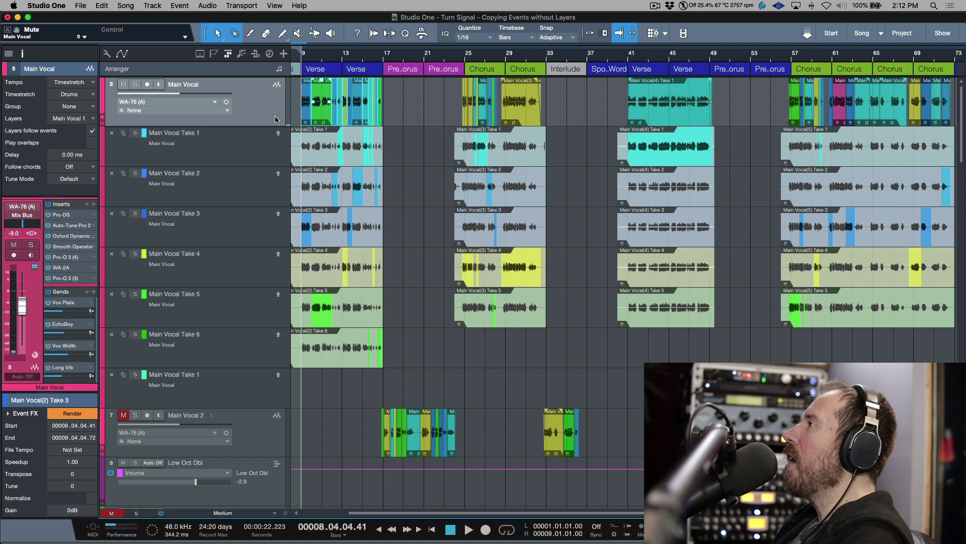
{"action": "key", "text": "ctrl+l"}
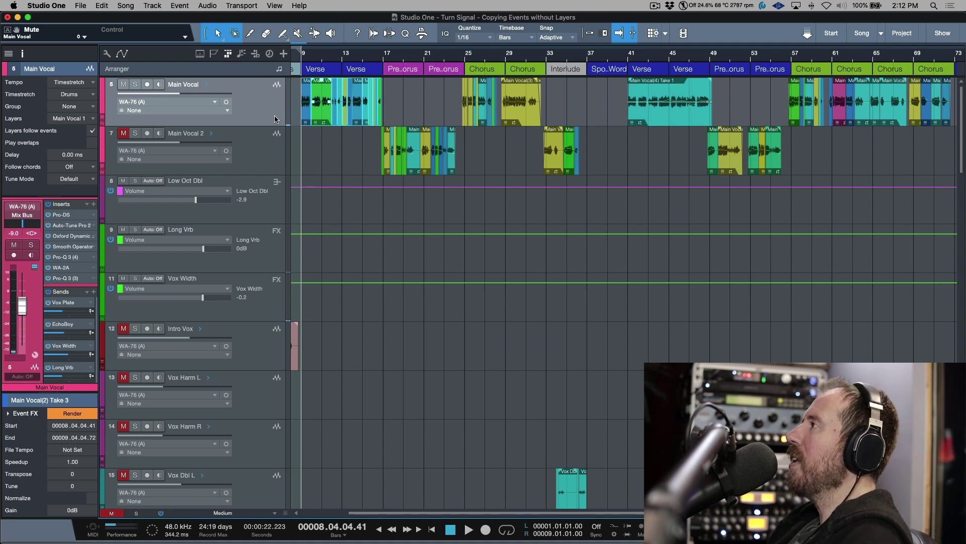
Step: Create an empty audio track named 'LEAD VOCAL' between Main Vocal and Main Vocal 2
{"action": "key", "text": "t"}
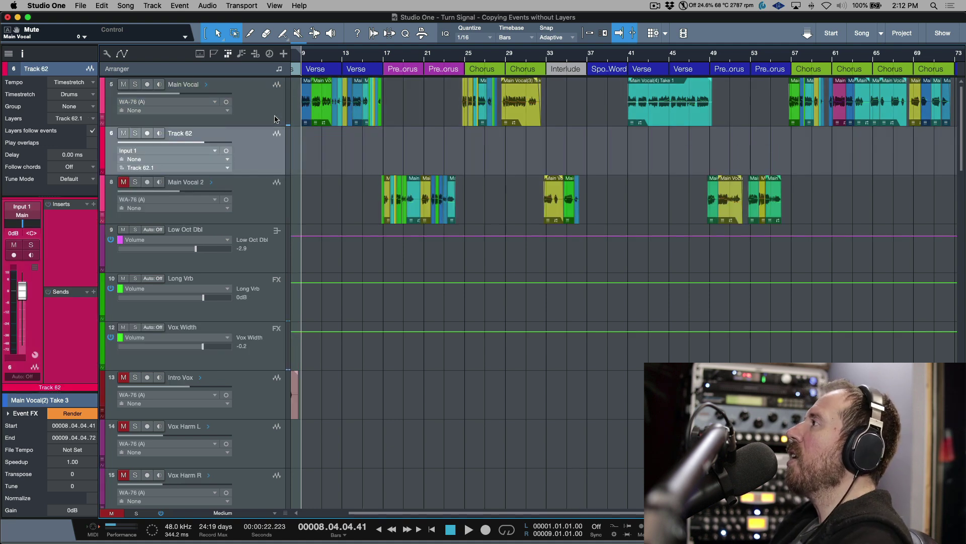
{"action": "double_click", "coordinate": [188, 133]}
{"action": "type", "text": "LEAD VOCAL"}
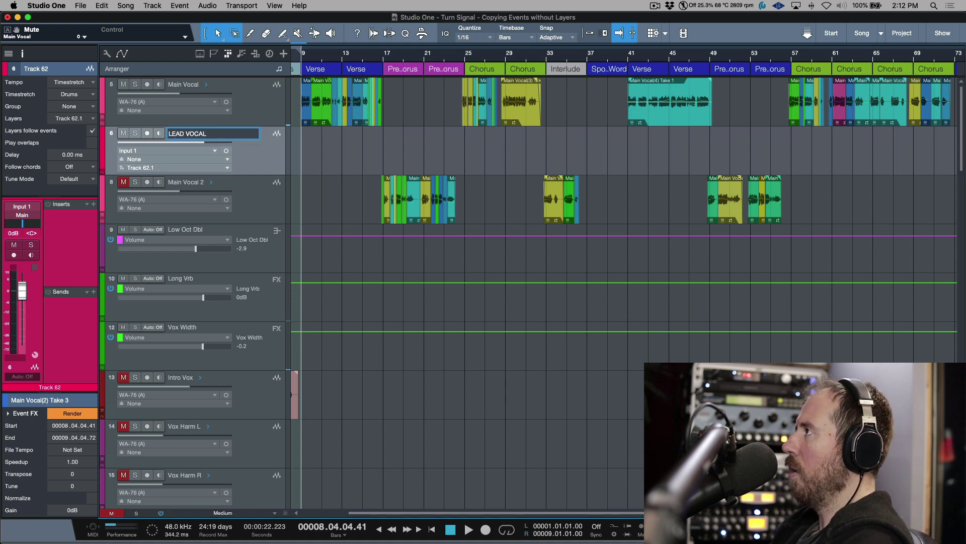
{"action": "key", "text": "Return"}
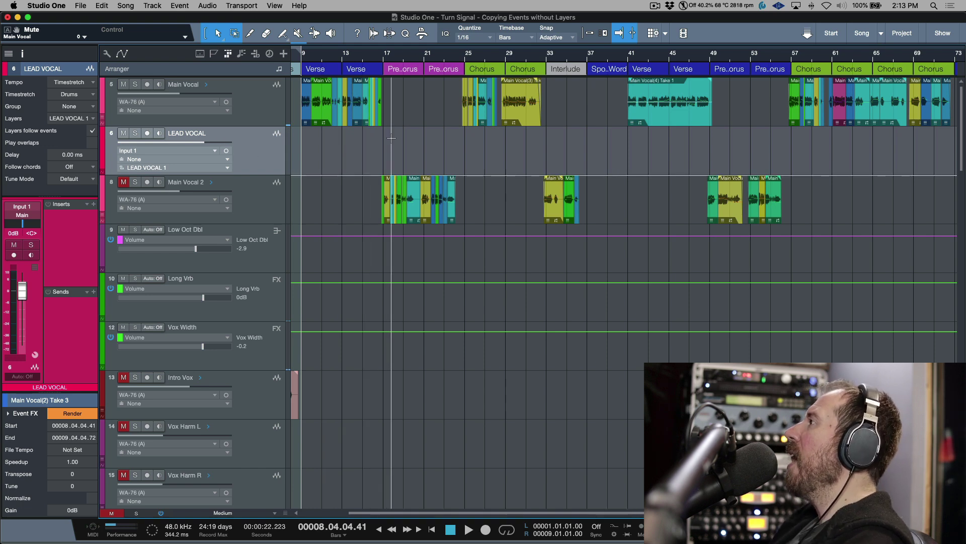
{"action": "scroll", "coordinate": [392, 137], "scroll_direction": "left", "scroll_amount": 3}
Step: Copy Main Vocal's comped events from bars 9–17 onto LEAD VOCAL and check its layers
{"action": "left_click", "coordinate": [410, 118]}
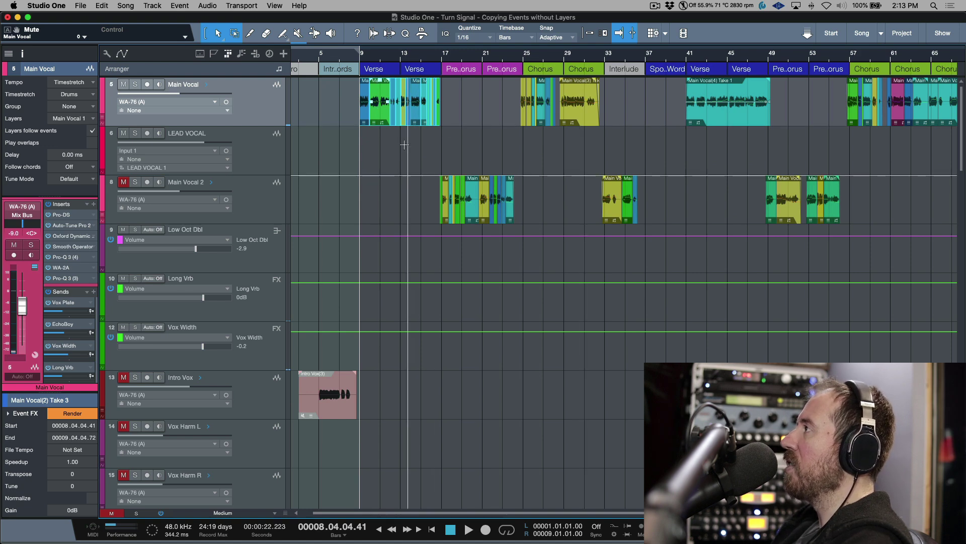
{"action": "key", "text": "e"}
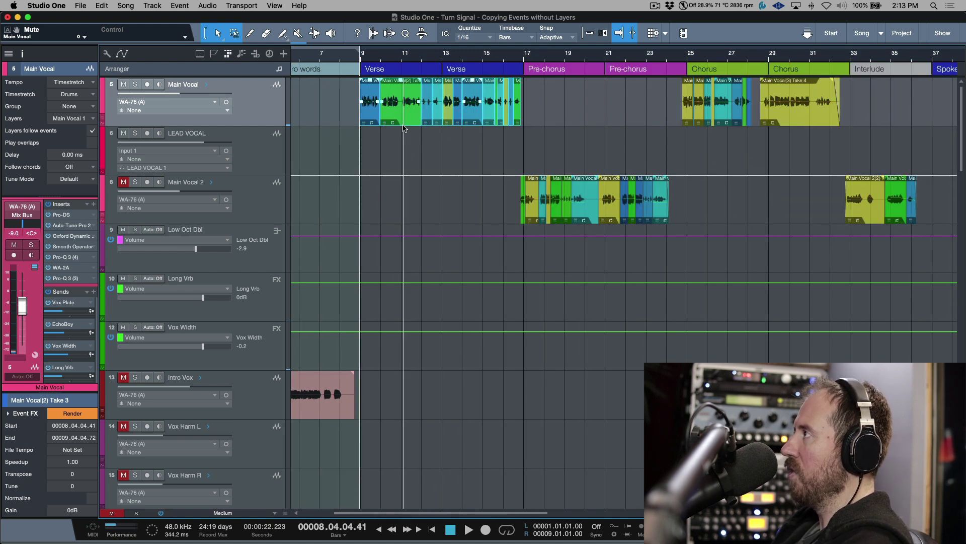
{"action": "left_click_drag", "start_coordinate": [408, 122], "coordinate": [410, 140]}
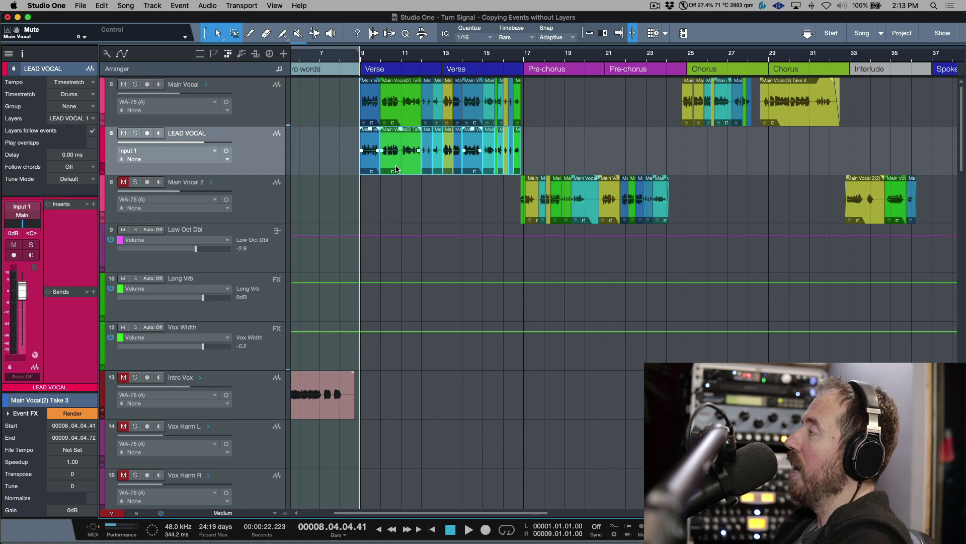
{"action": "key", "text": "super+shift+a"}
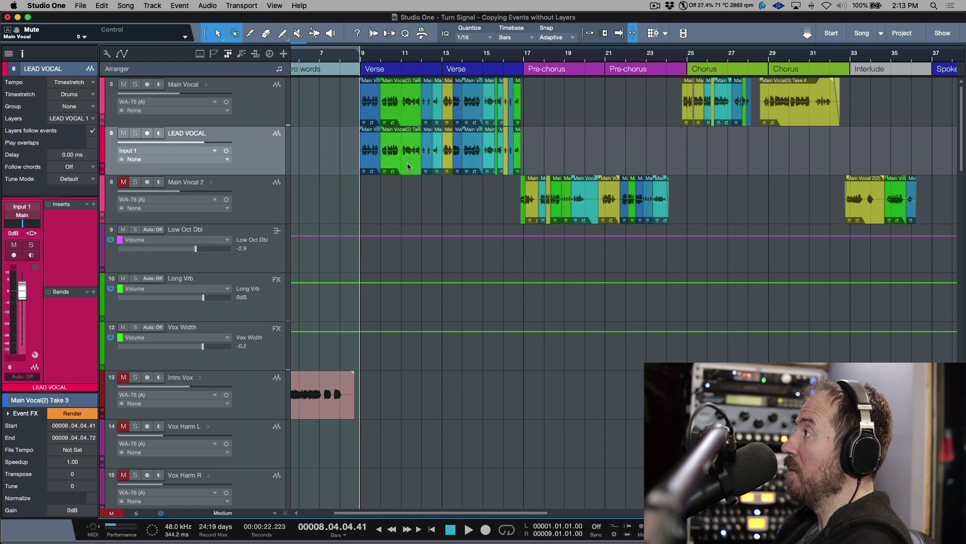
{"action": "left_click", "coordinate": [278, 158]}
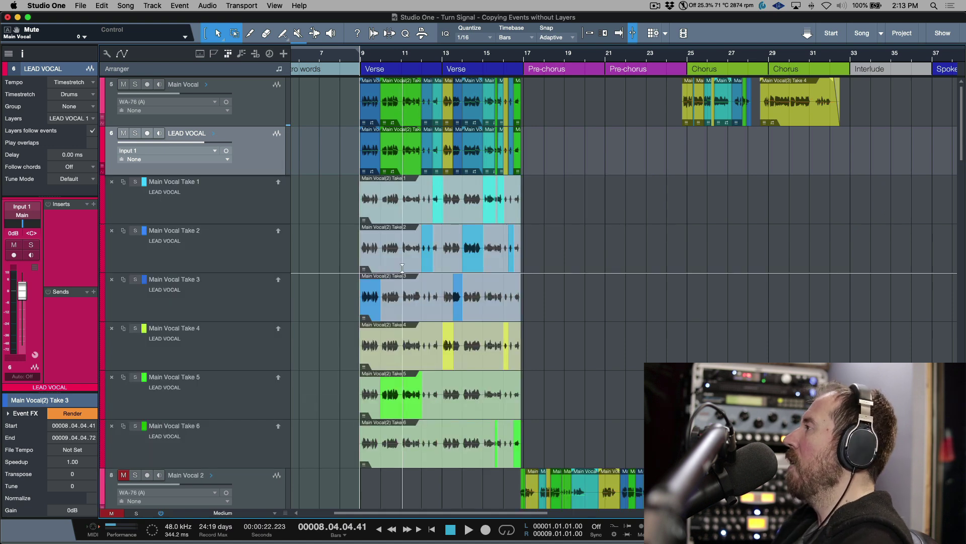
{"action": "key", "text": "super+z"}
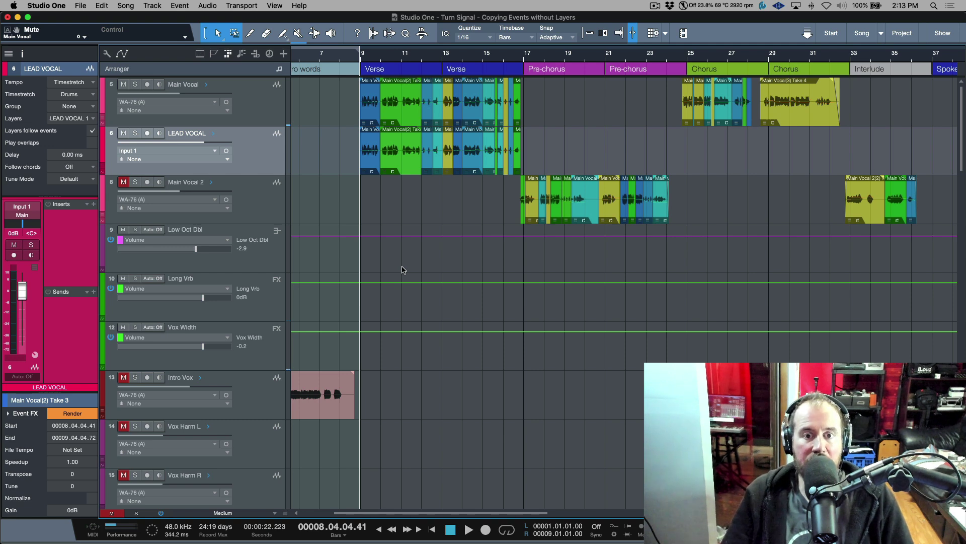
Step: Delete the copied events from LEAD VOCAL and enable 'Layers follow events' on that track
{"action": "left_click_drag", "start_coordinate": [340, 154], "coordinate": [557, 154]}
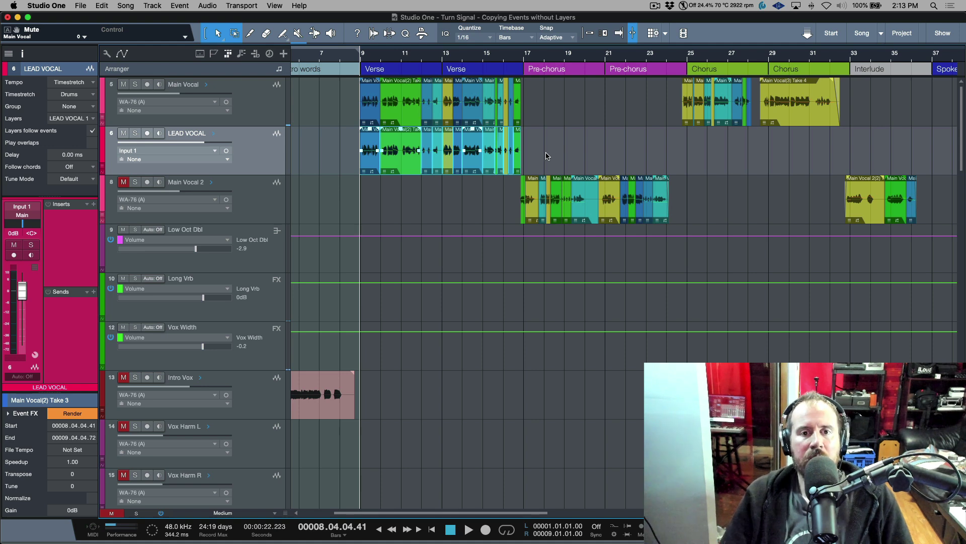
{"action": "key", "text": "super+z"}
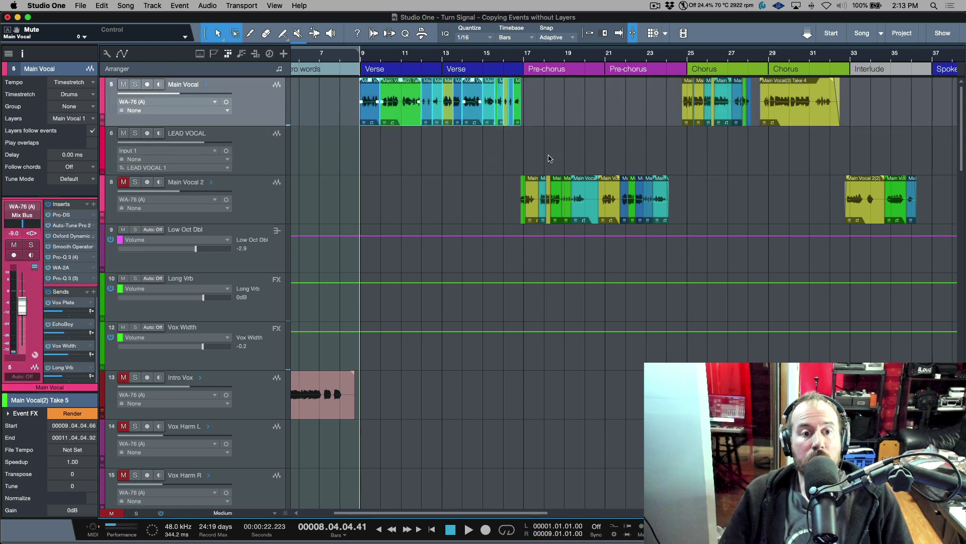
{"action": "left_click", "coordinate": [250, 159]}
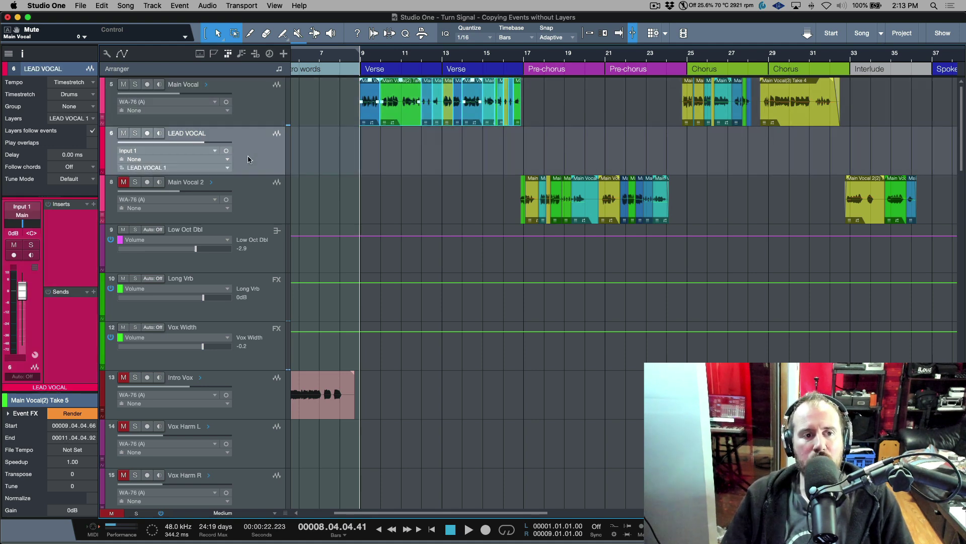
{"action": "left_click", "coordinate": [93, 132]}
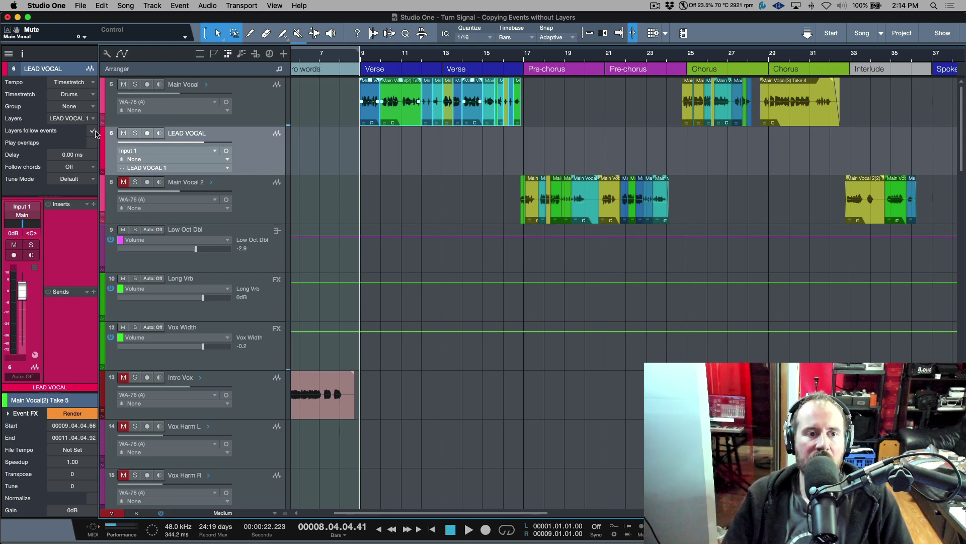
{"action": "left_click", "coordinate": [263, 208]}
{"action": "left_click", "coordinate": [264, 160]}
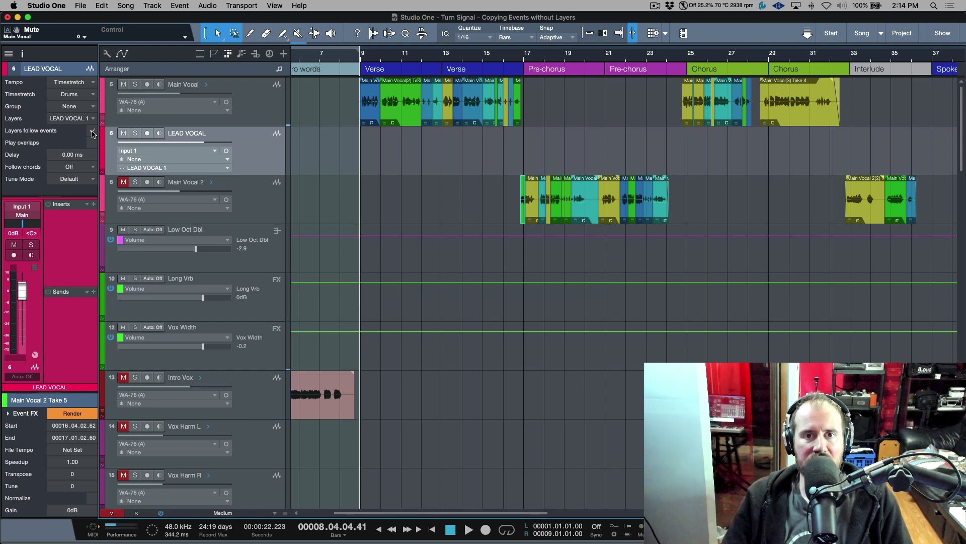
{"action": "left_click_drag", "start_coordinate": [548, 115], "coordinate": [335, 115]}
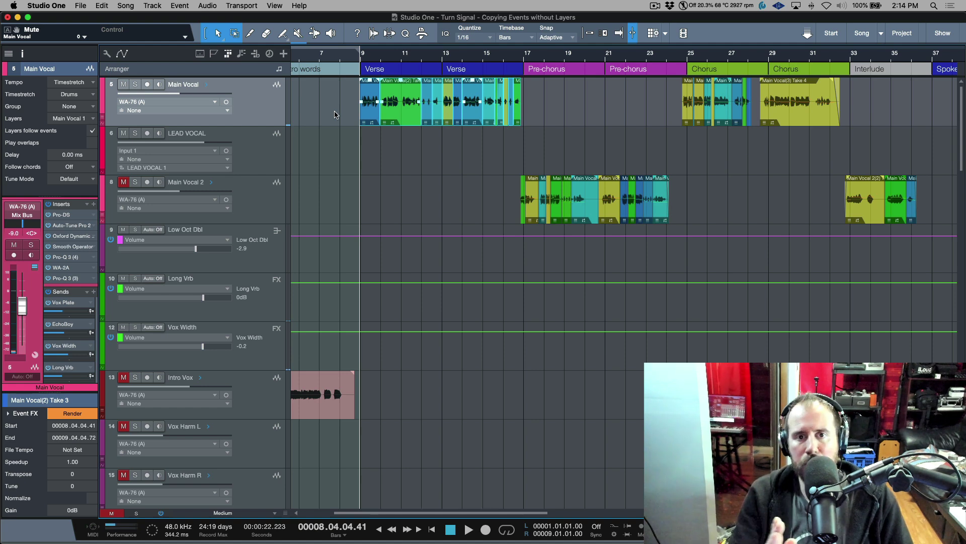
Step: Copy the first verse's comped Main Vocal events down onto LEAD VOCAL
{"action": "left_click", "coordinate": [248, 157]}
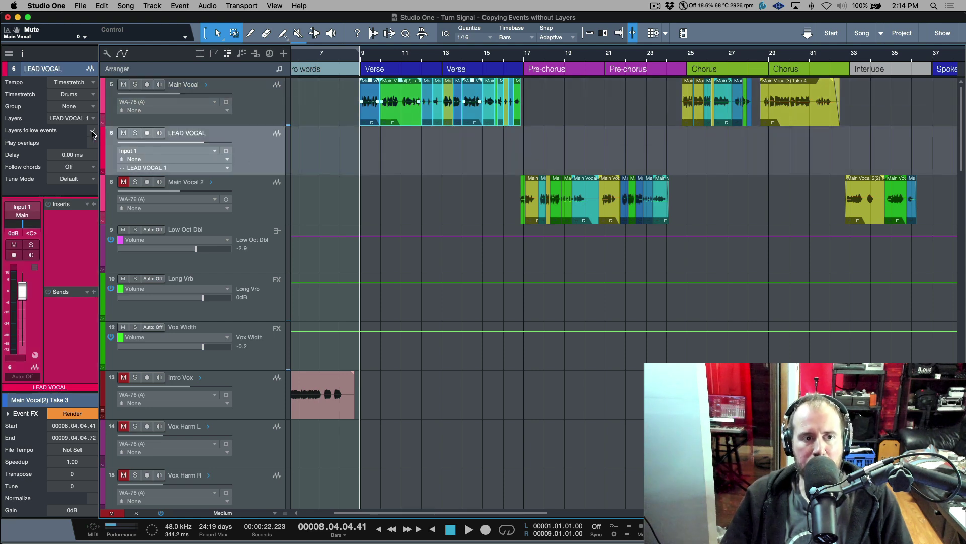
{"action": "left_click", "coordinate": [325, 110]}
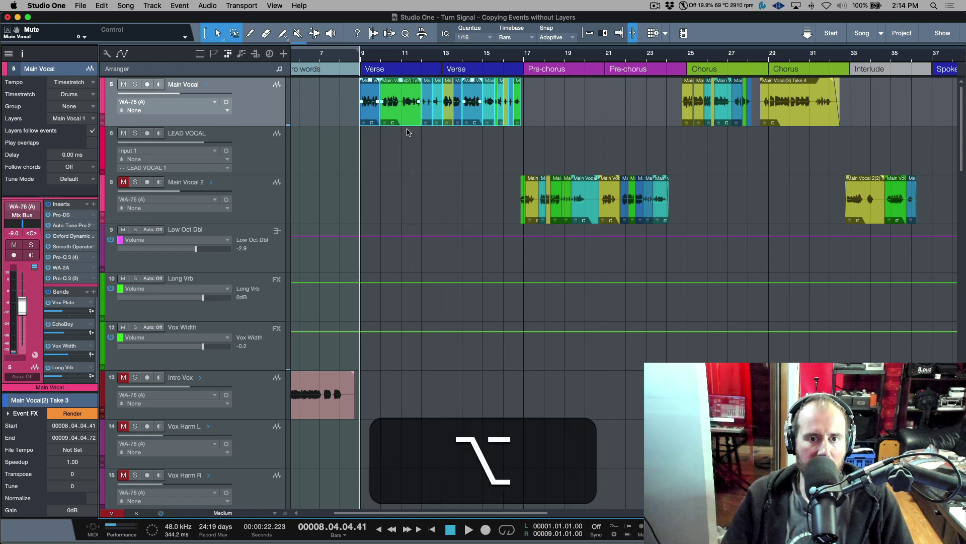
{"action": "left_click_drag", "start_coordinate": [409, 124], "coordinate": [407, 143]}
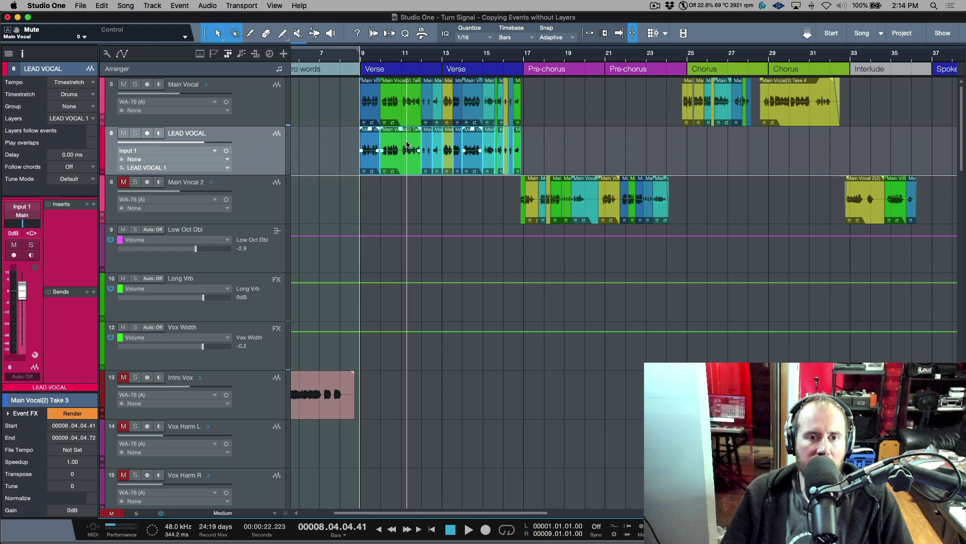
{"action": "right_click", "coordinate": [272, 153]}
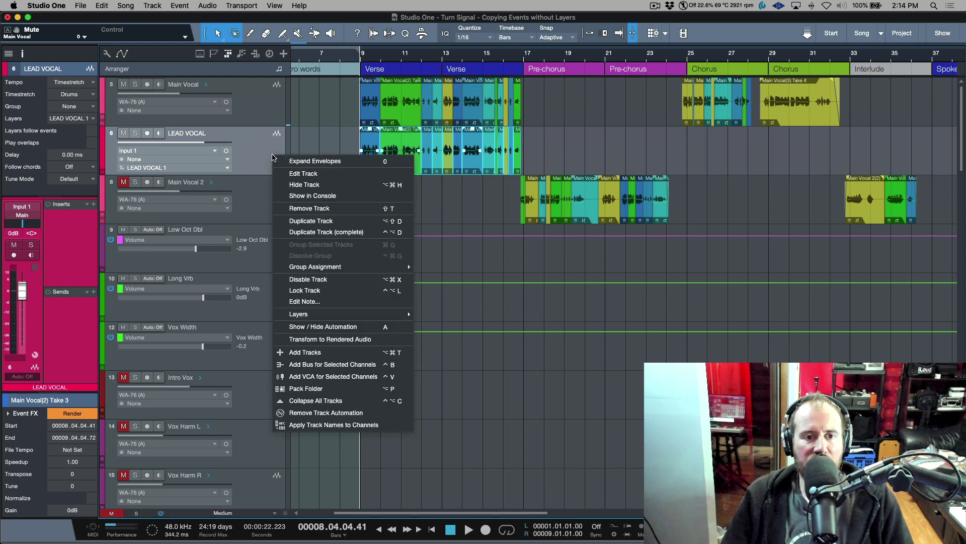
{"action": "left_click", "coordinate": [249, 146]}
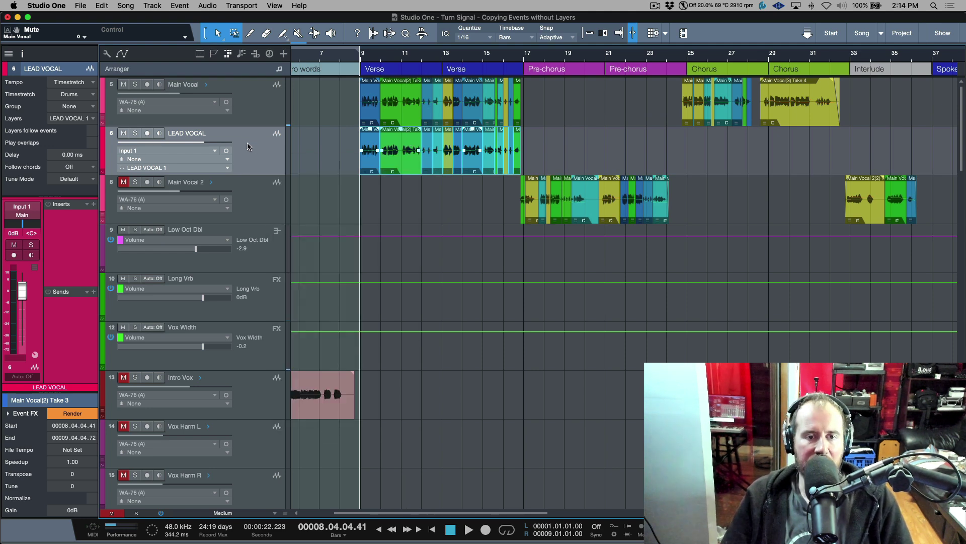
{"action": "key", "text": "e"}
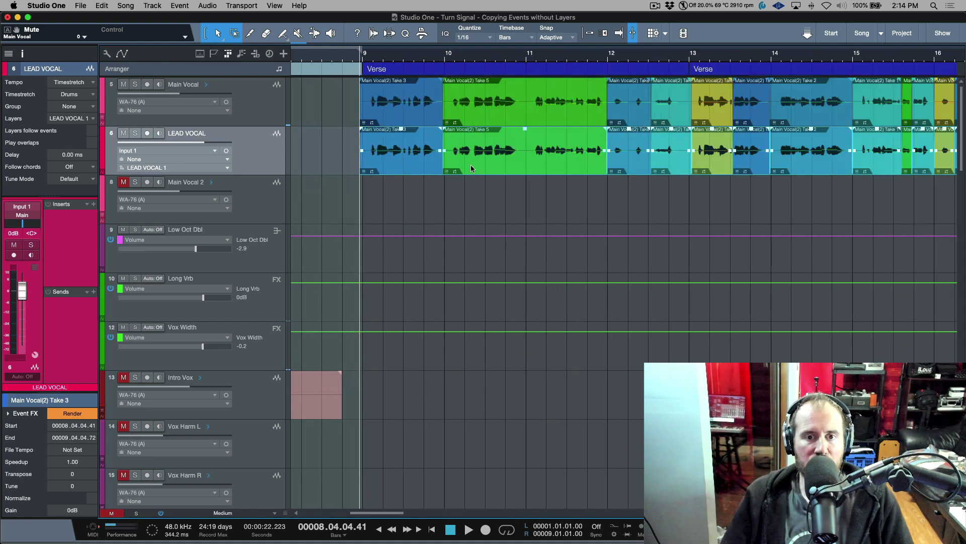
Step: Try switching a LEAD VOCAL event from Take 5 to Take 2, then revert to Take 5
{"action": "left_click", "coordinate": [500, 169]}
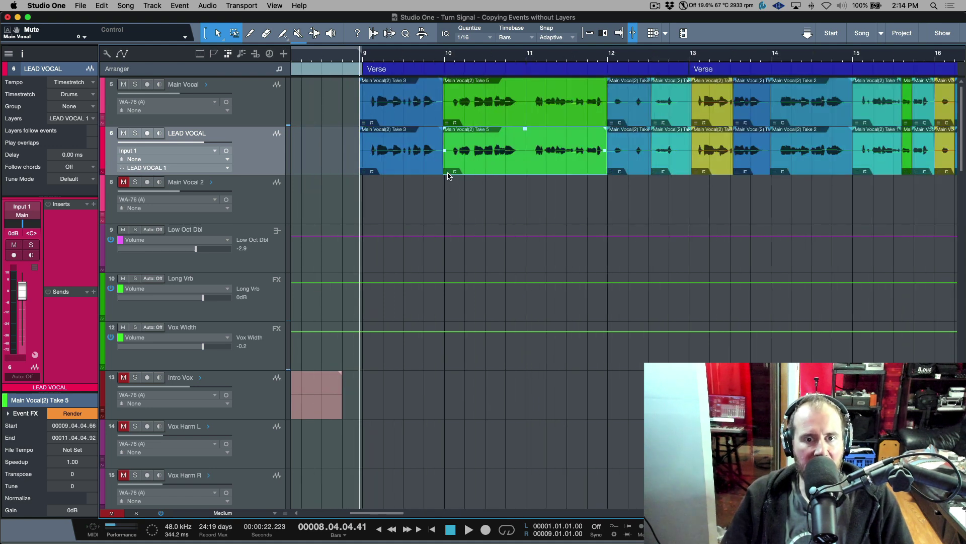
{"action": "left_click", "coordinate": [448, 172]}
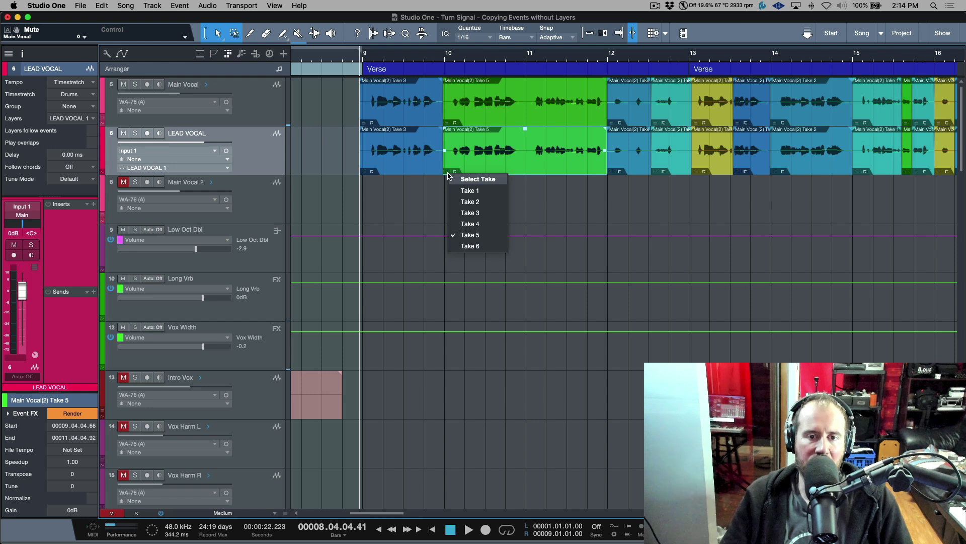
{"action": "left_click", "coordinate": [465, 202]}
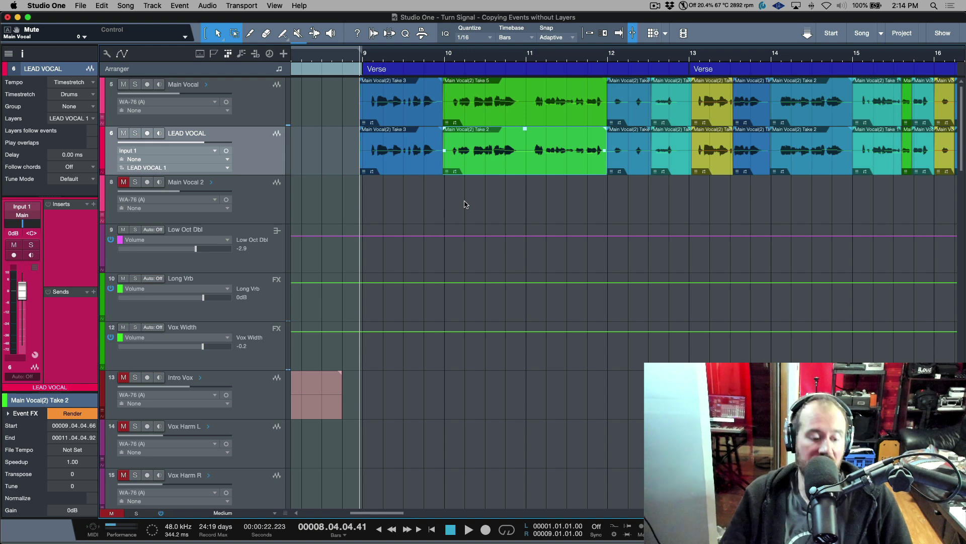
{"action": "key", "text": "super+z"}
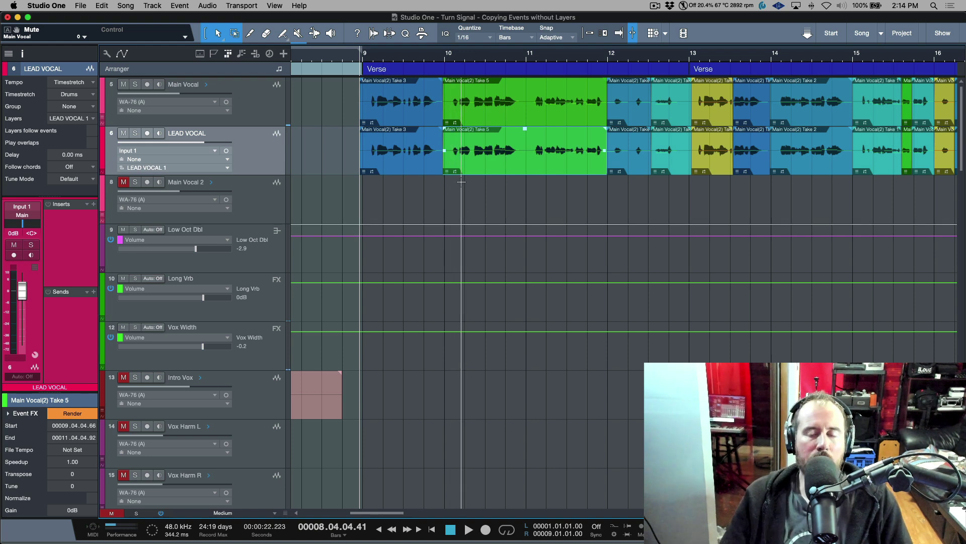
{"action": "key", "text": "w"}
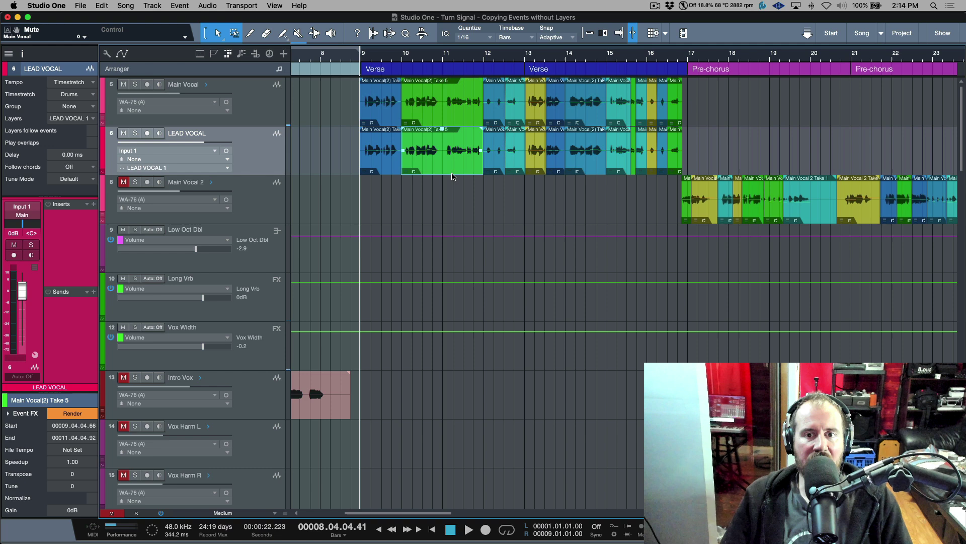
{"action": "key", "text": "w"}
{"action": "key", "text": "w"}
{"action": "key", "text": "w"}
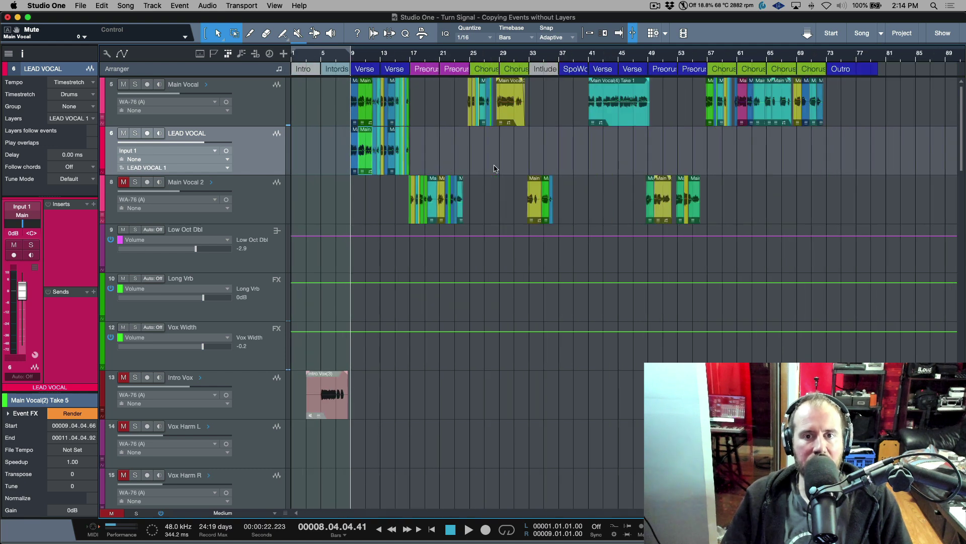
Step: Copy the first chorus comp from Main Vocal down onto LEAD VOCAL
{"action": "left_click", "coordinate": [521, 116]}
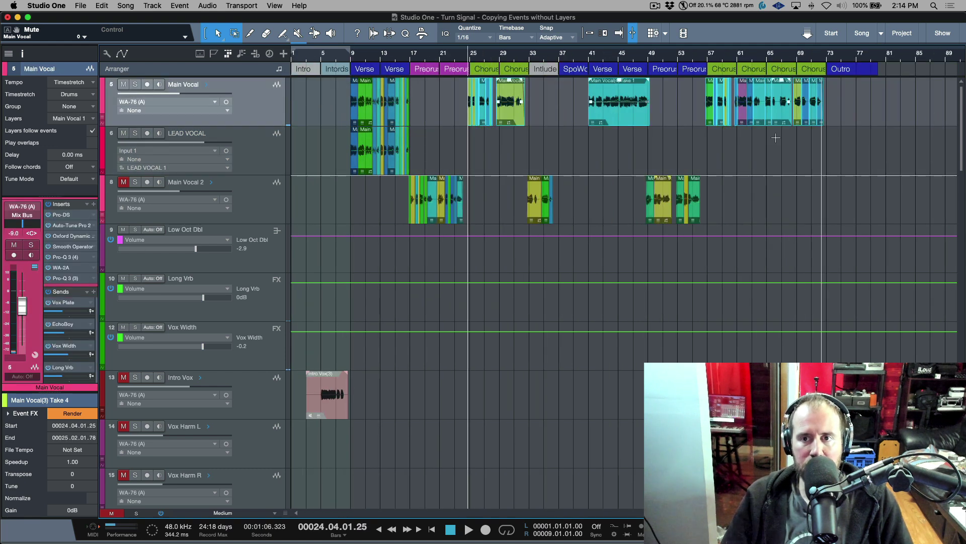
{"action": "left_click", "coordinate": [518, 140], "text": "alt"}
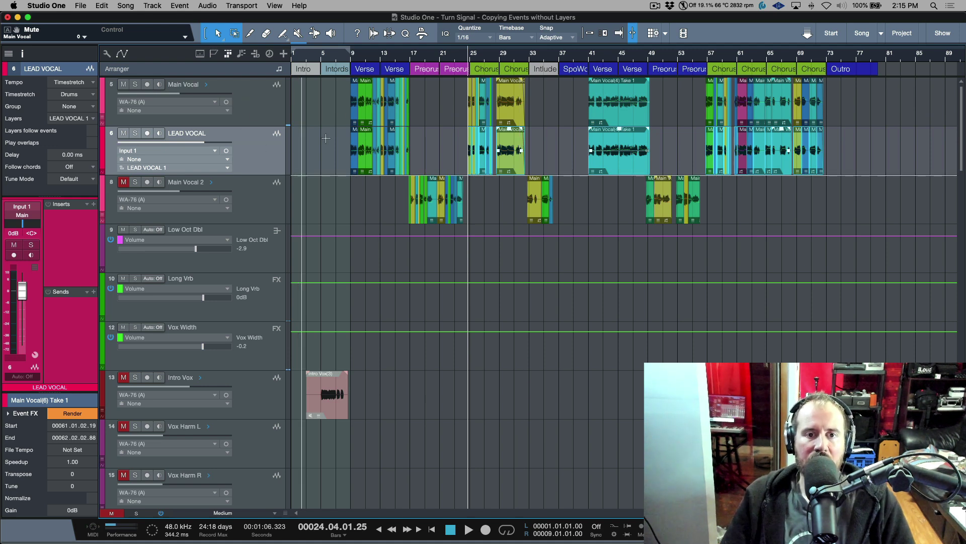
{"action": "left_click", "coordinate": [306, 155]}
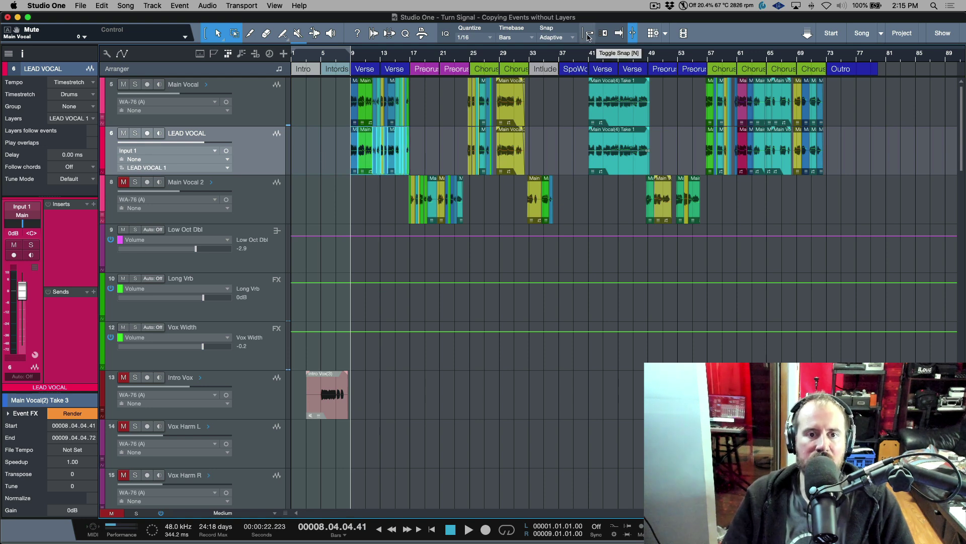
Step: Bounce the first verse, chorus, second verse and final chorus copies on LEAD VOCAL into single events
{"action": "left_click", "coordinate": [424, 161]}
{"action": "left_click", "coordinate": [320, 152]}
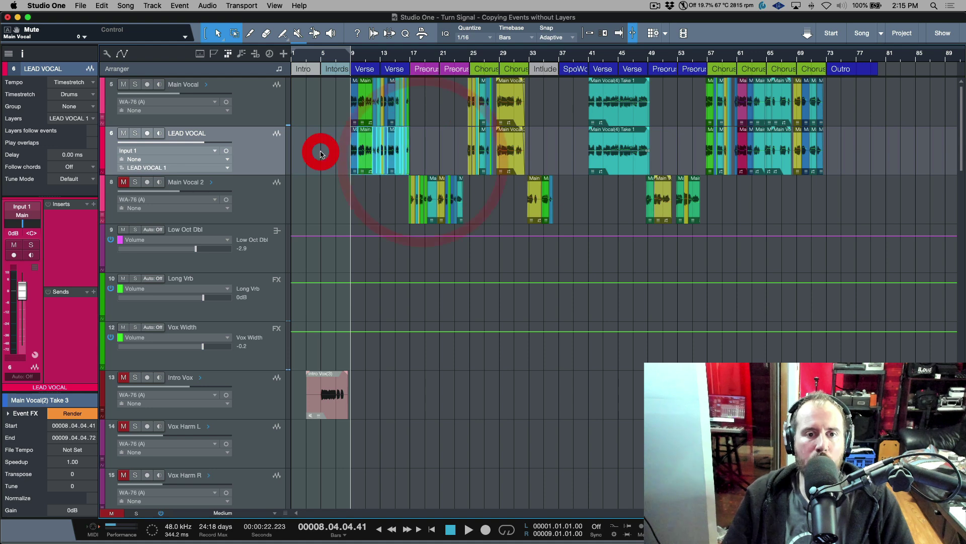
{"action": "key", "text": "super+b"}
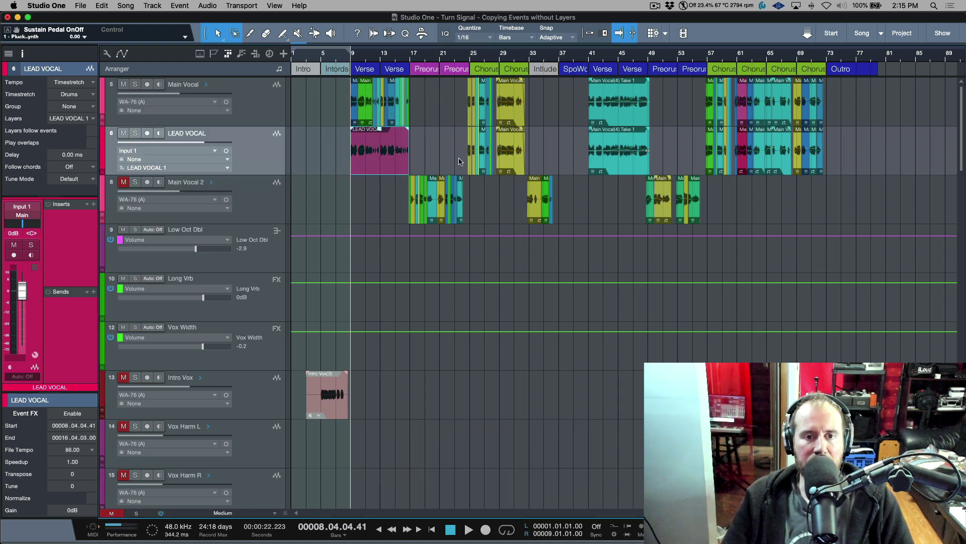
{"action": "left_click_drag", "start_coordinate": [448, 163], "coordinate": [582, 156]}
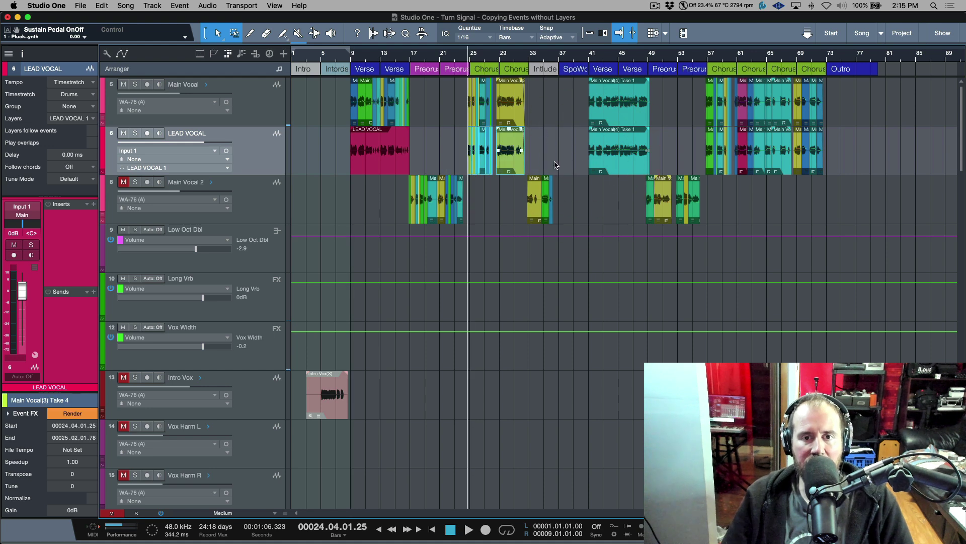
{"action": "key", "text": "super+b"}
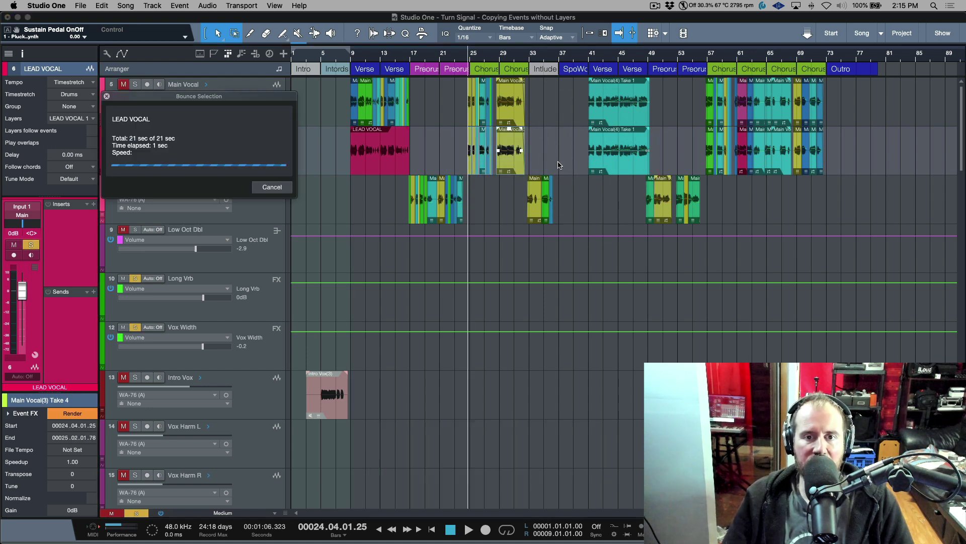
{"action": "left_click_drag", "start_coordinate": [560, 166], "coordinate": [671, 162]}
{"action": "key", "text": "super+b"}
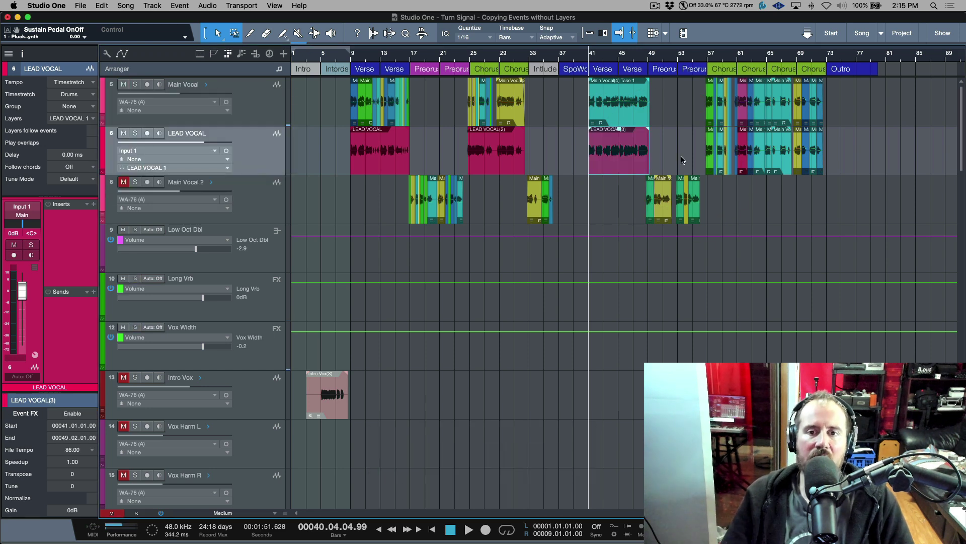
{"action": "left_click_drag", "start_coordinate": [683, 160], "coordinate": [852, 158]}
{"action": "key", "text": "super+b"}
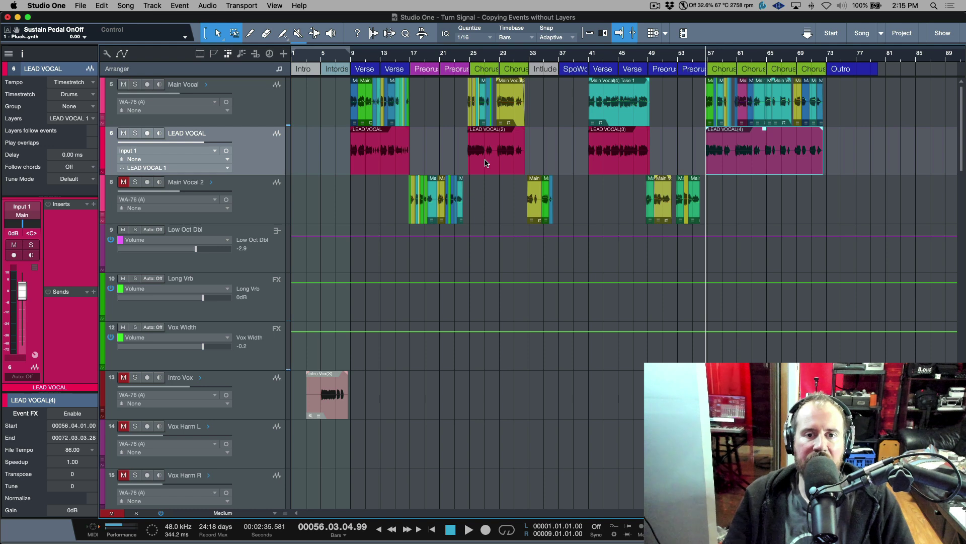
Step: Paste Main Vocal's inserts and sends (Vox Plate, EchoBoy, Vox Width, Long Vrb) onto the LEAD VOCAL channel
{"action": "left_click", "coordinate": [256, 102]}
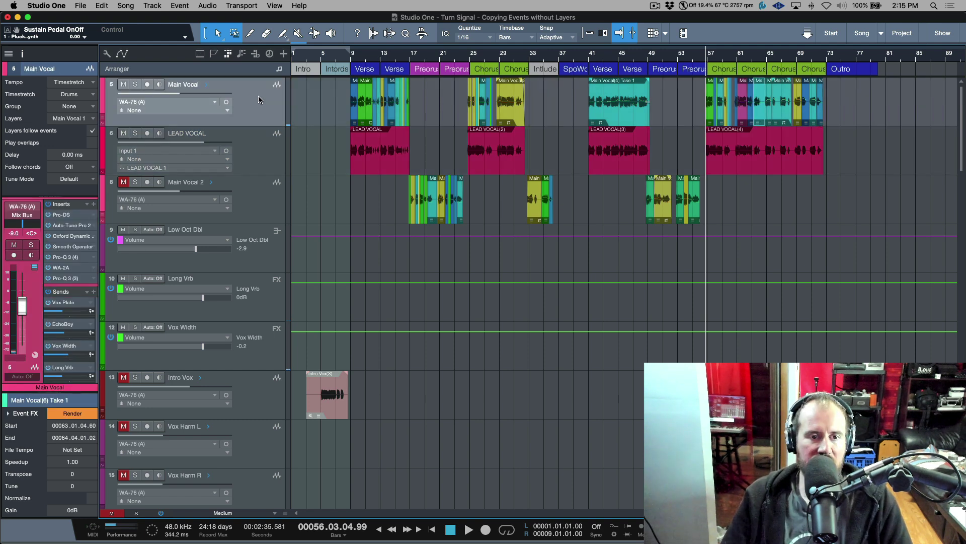
{"action": "key", "text": "F3"}
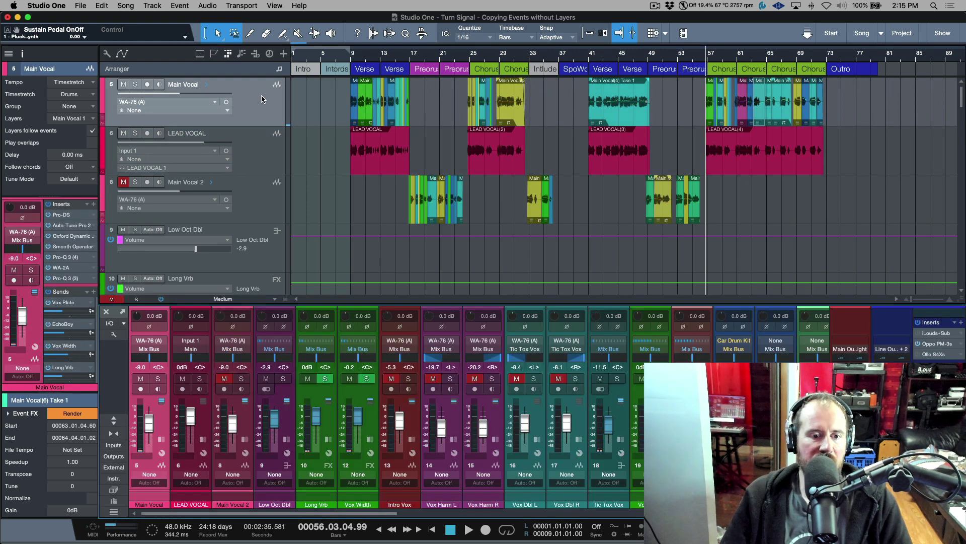
{"action": "left_click", "coordinate": [161, 440]}
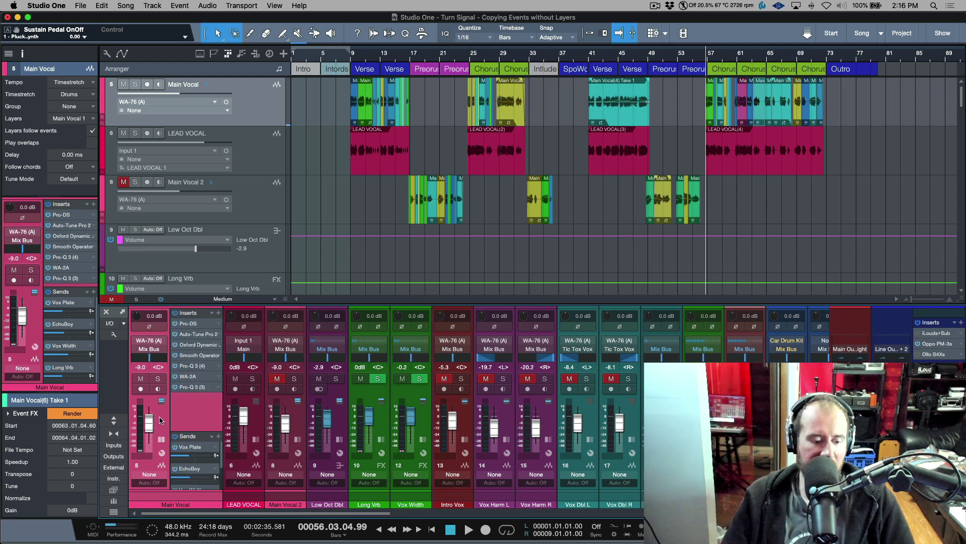
{"action": "right_click", "coordinate": [161, 421]}
{"action": "left_click", "coordinate": [214, 247]}
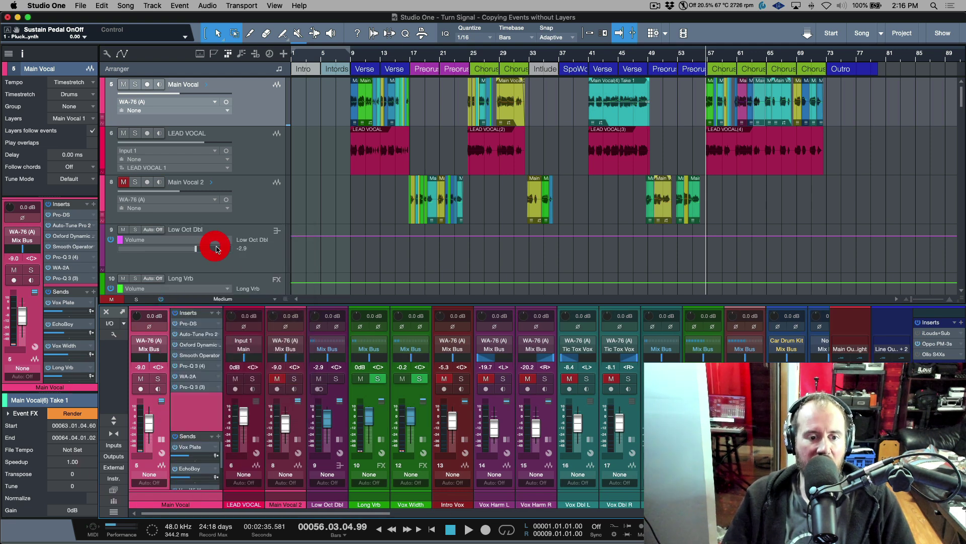
{"action": "left_click", "coordinate": [256, 439]}
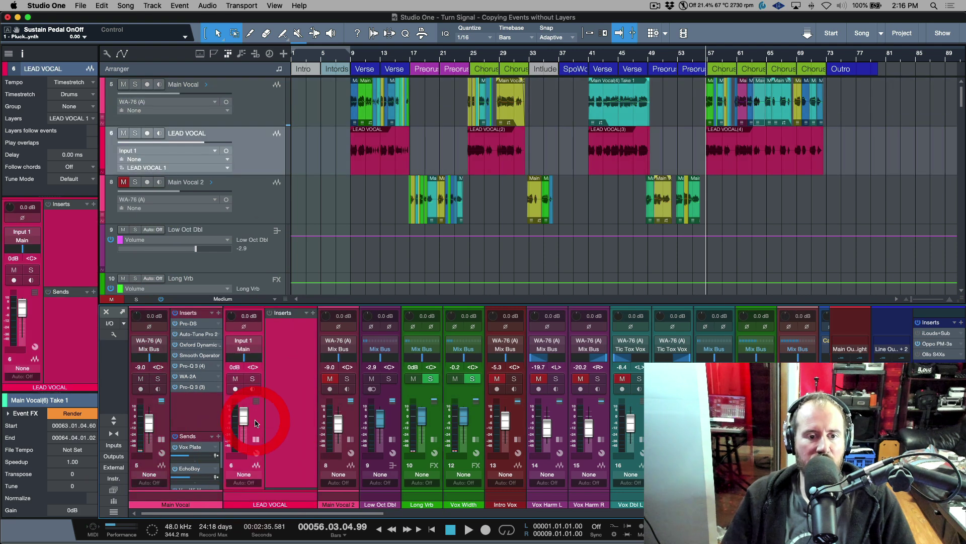
{"action": "right_click", "coordinate": [256, 424]}
{"action": "left_click", "coordinate": [299, 261]}
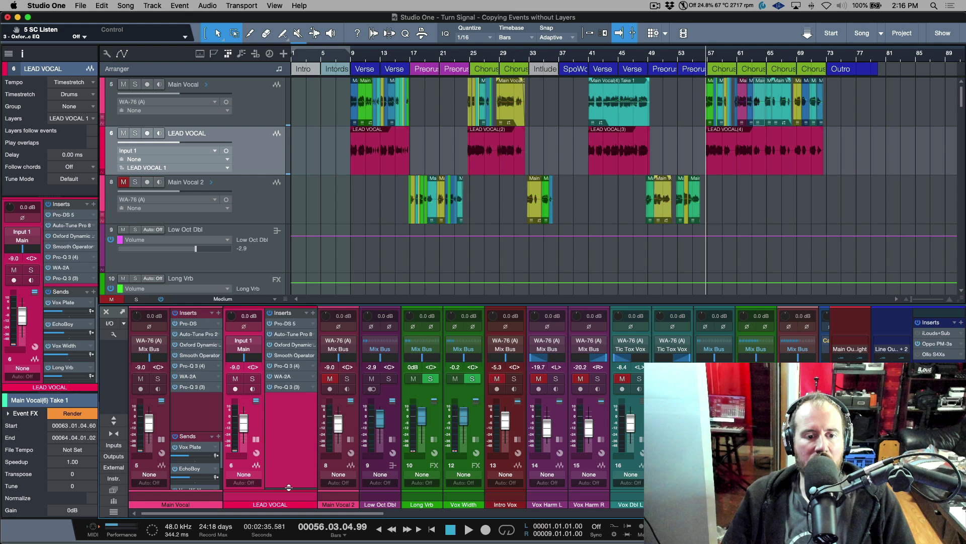
{"action": "left_click_drag", "start_coordinate": [288, 487], "coordinate": [295, 395]}
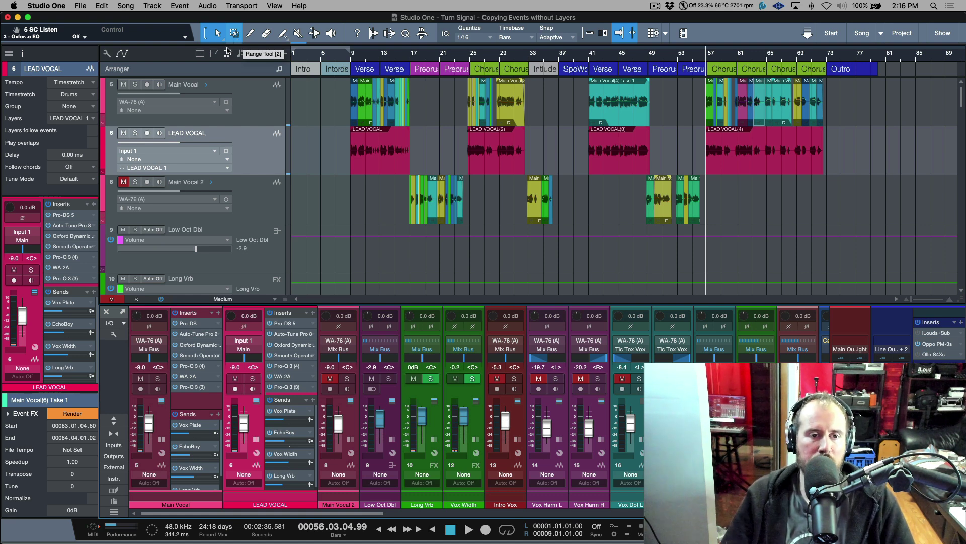
{"action": "left_click", "coordinate": [258, 106]}
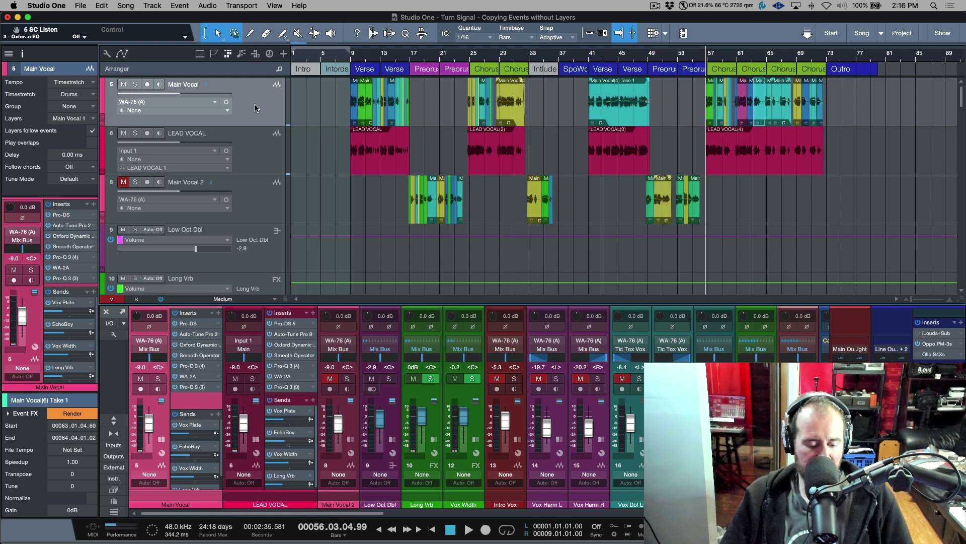
Step: Hide the Main Vocal track and confirm it stays hidden in the Track List
{"action": "right_click", "coordinate": [257, 107]}
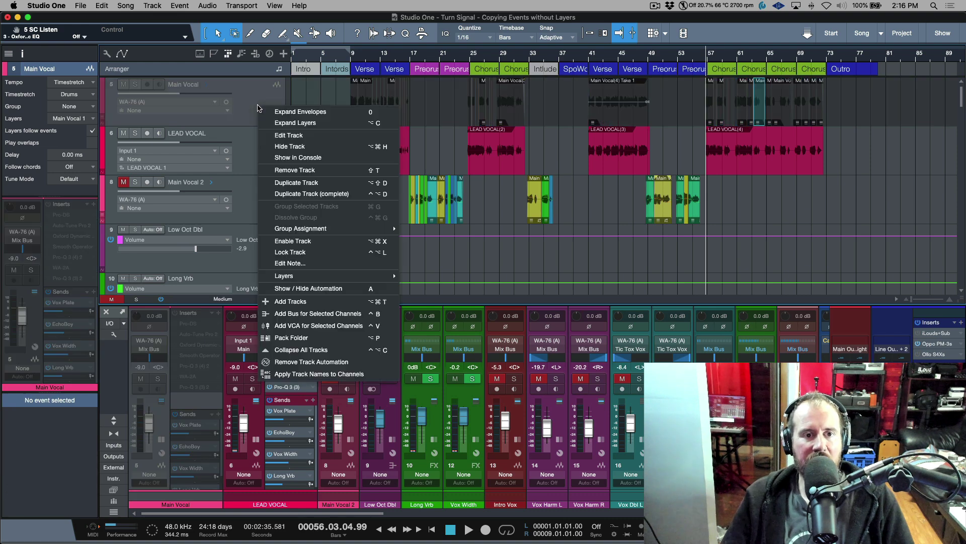
{"action": "left_click", "coordinate": [282, 147]}
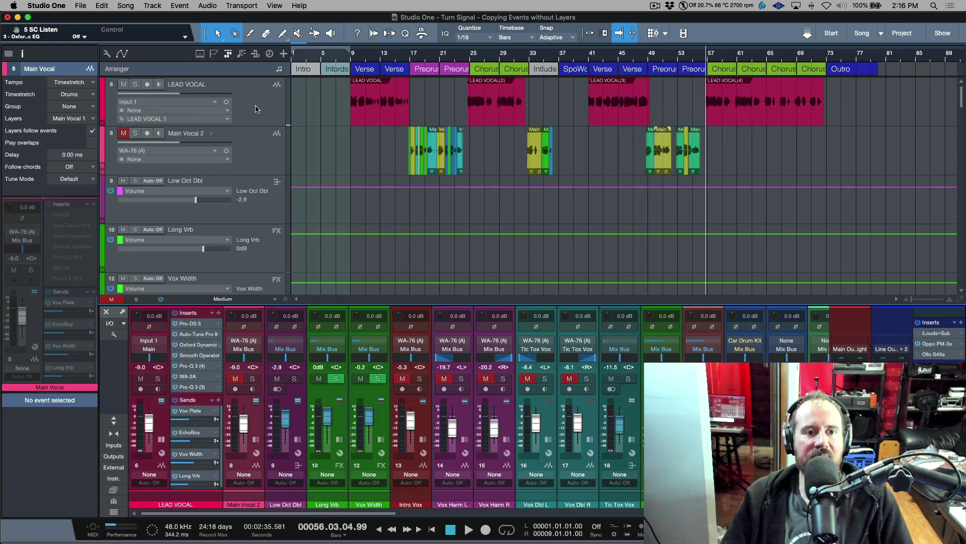
{"action": "left_click", "coordinate": [10, 54]}
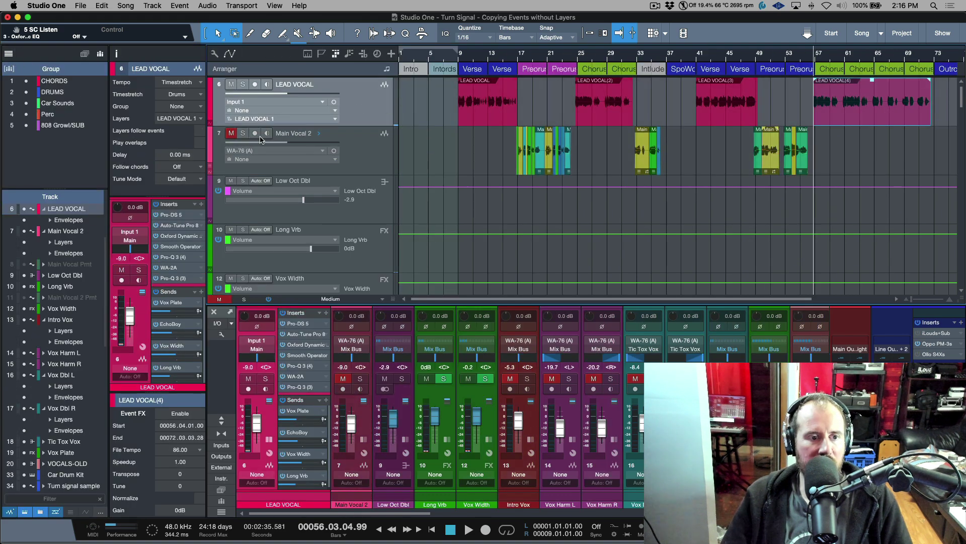
{"action": "scroll", "coordinate": [74, 236], "scroll_direction": "up", "scroll_amount": 3}
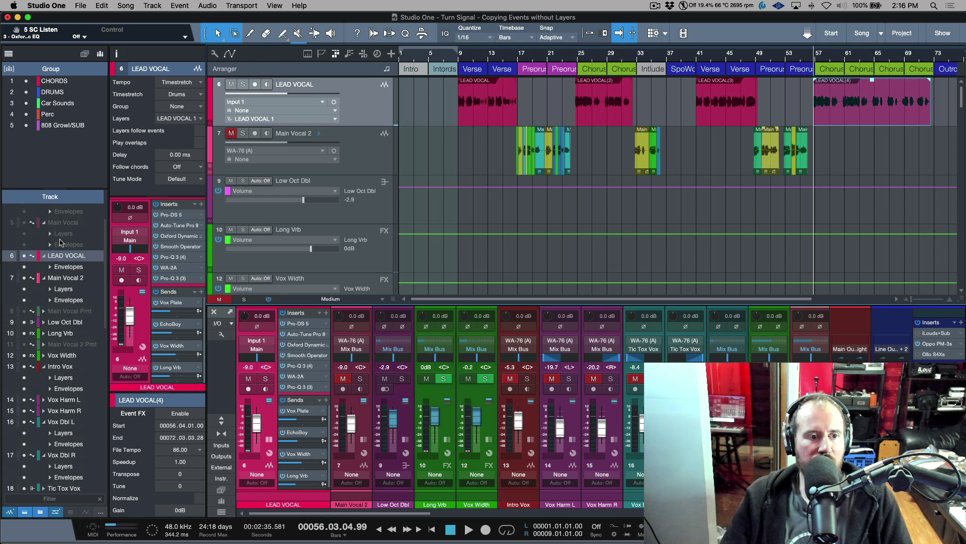
{"action": "left_click", "coordinate": [25, 223]}
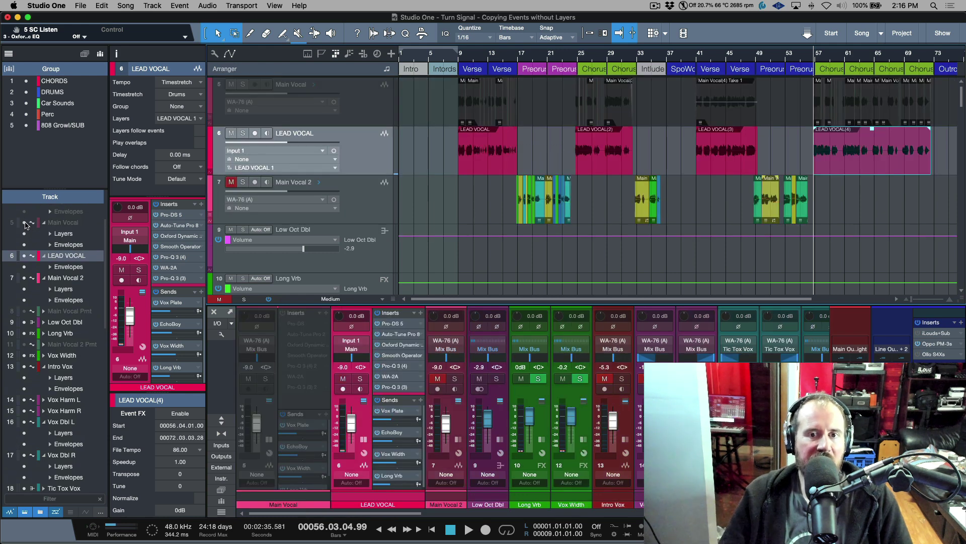
{"action": "left_click", "coordinate": [25, 223]}
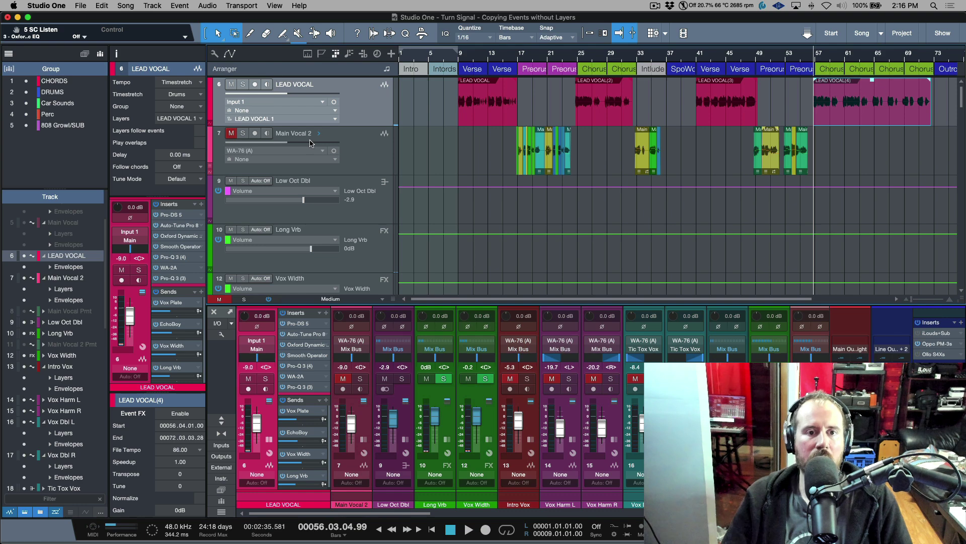
{"action": "left_click", "coordinate": [9, 53]}
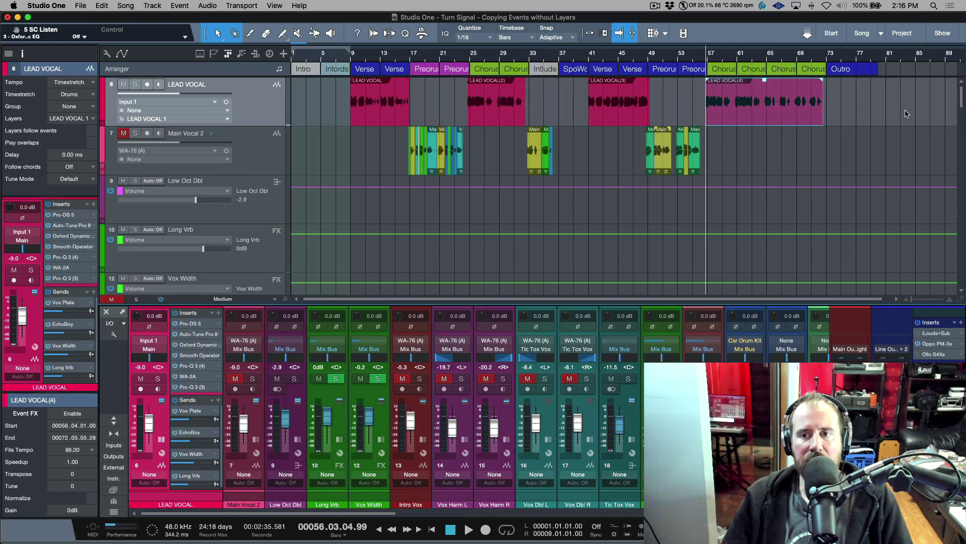
Step: Select the rendered LEAD VOCAL verse event and zoom to fit the first verse
{"action": "left_click", "coordinate": [859, 113]}
{"action": "key", "text": "ctrl+a"}
{"action": "key", "text": "l"}
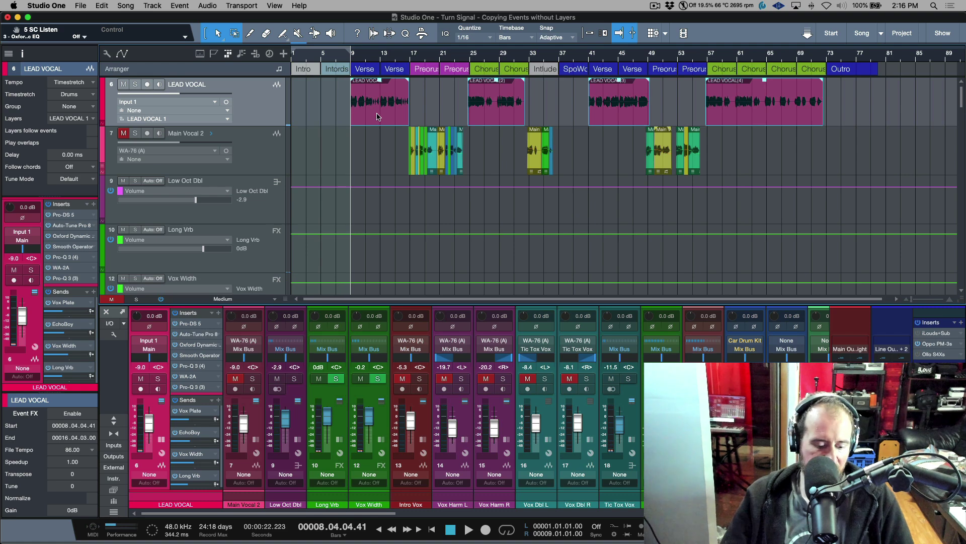
{"action": "left_click_drag", "start_coordinate": [383, 56], "coordinate": [385, 115]}
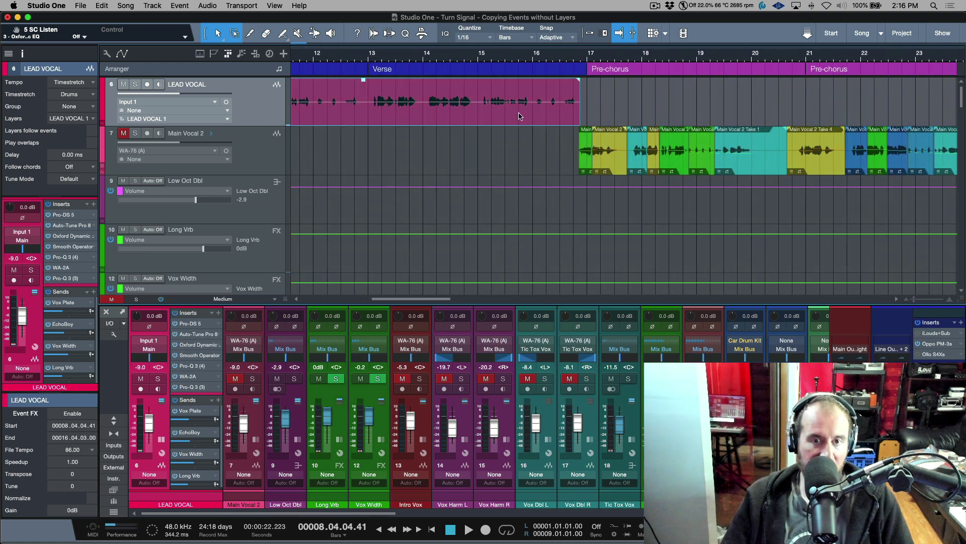
{"action": "key", "text": "z"}
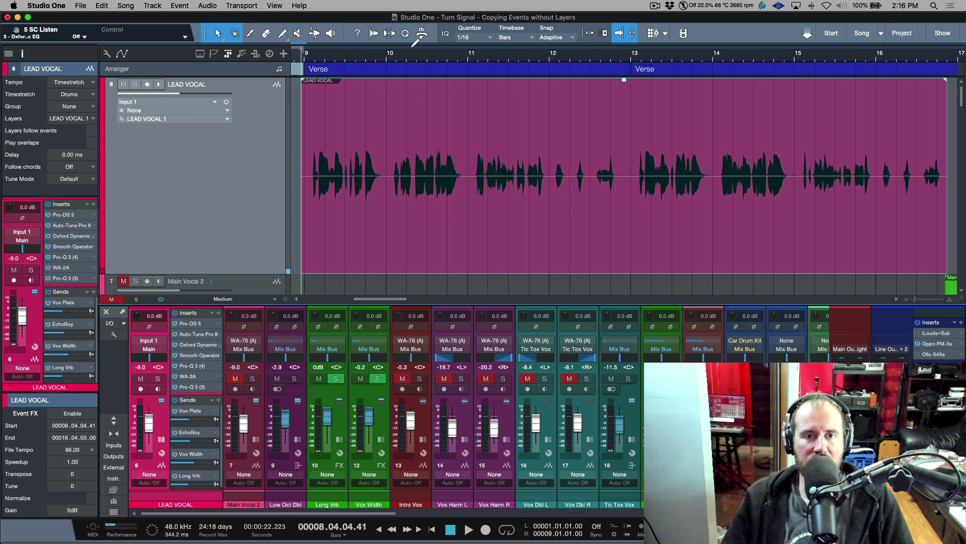
Step: Scroll through the verse and range-select the first quiet gaps between sung phrases
{"action": "scroll", "coordinate": [399, 61], "scroll_direction": "up", "scroll_amount": 10}
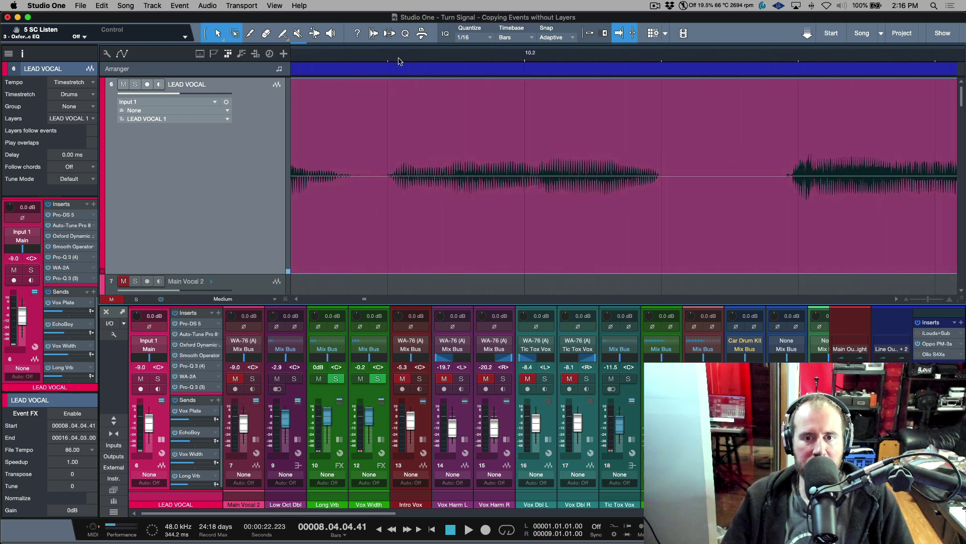
{"action": "scroll", "coordinate": [398, 61], "scroll_direction": "down", "scroll_amount": 3}
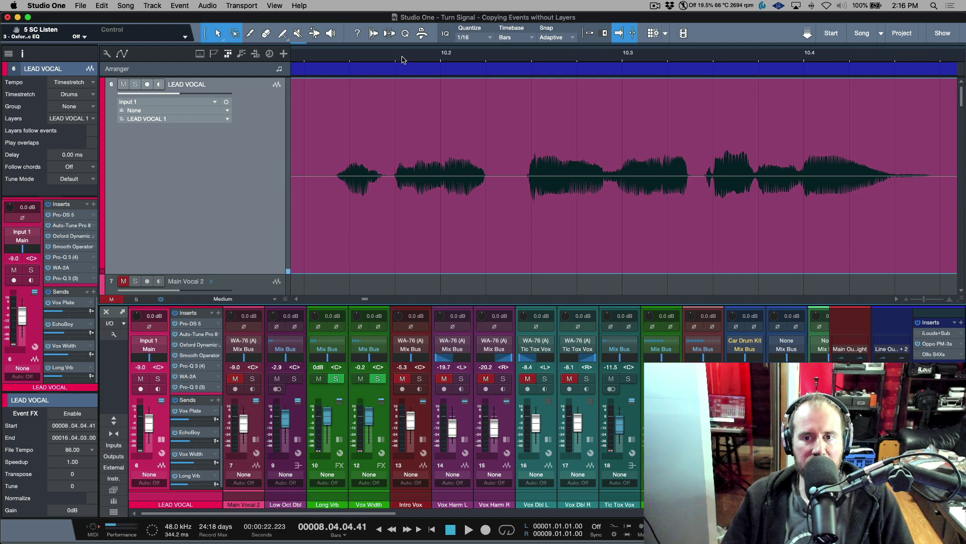
{"action": "scroll", "coordinate": [402, 59], "scroll_direction": "down", "scroll_amount": 3}
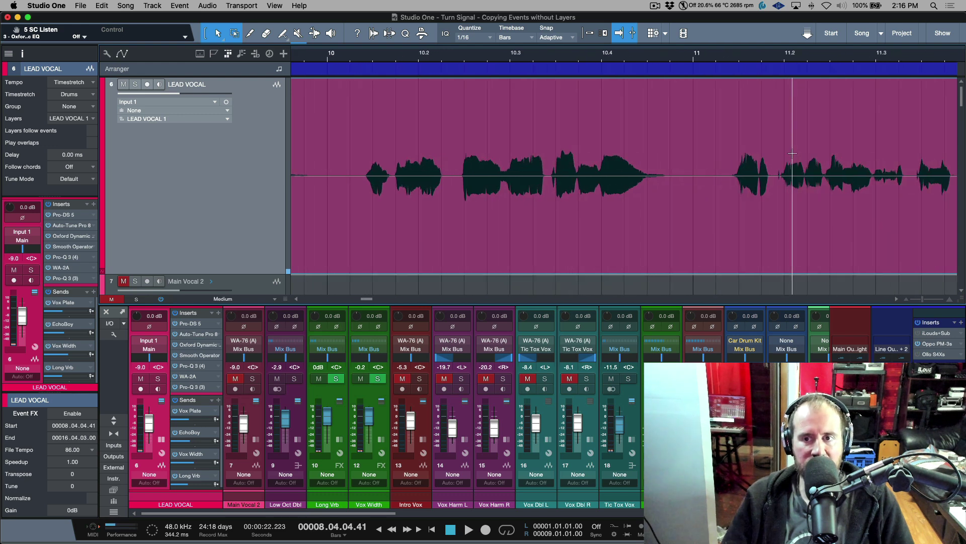
{"action": "scroll", "coordinate": [704, 59], "scroll_direction": "up", "scroll_amount": 6}
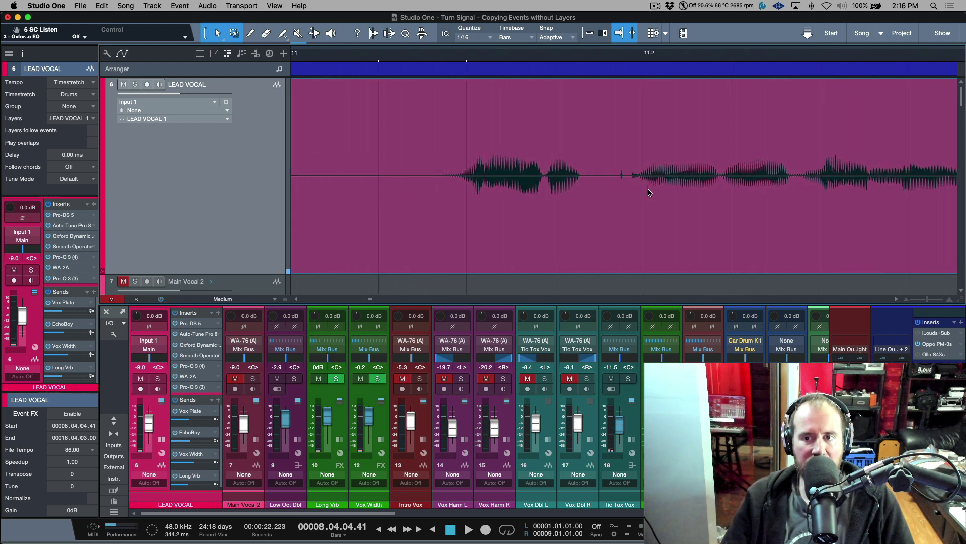
{"action": "scroll", "coordinate": [649, 193], "scroll_direction": "right", "scroll_amount": 5}
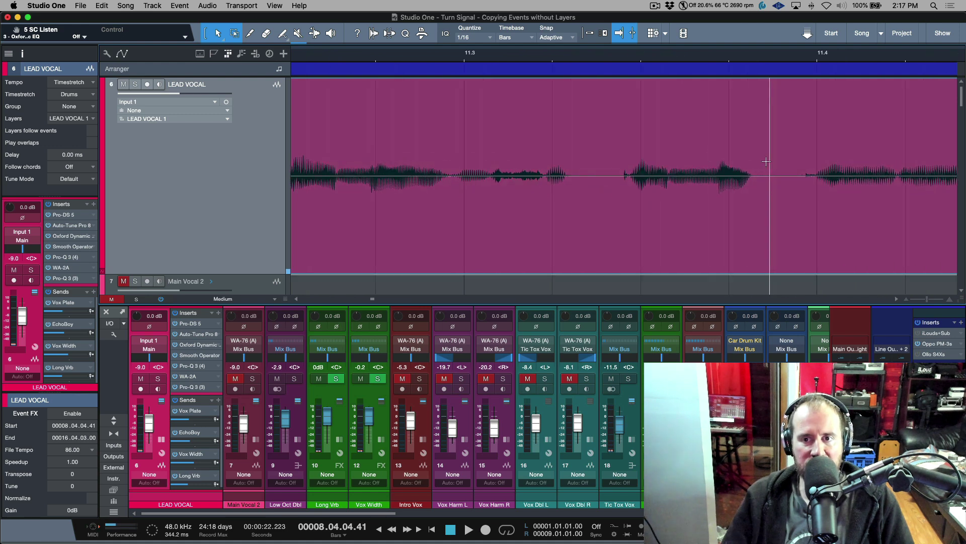
{"action": "scroll", "coordinate": [757, 169], "scroll_direction": "right", "scroll_amount": 4}
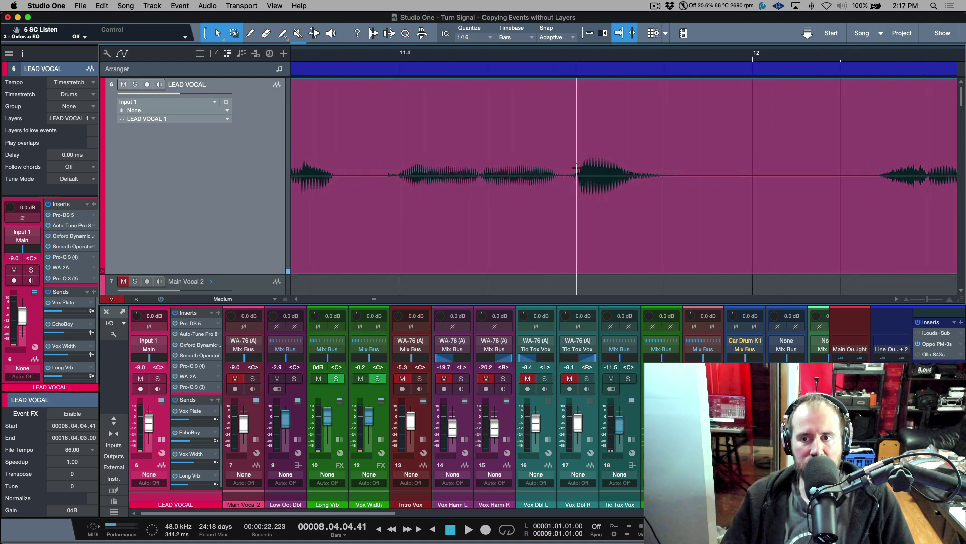
{"action": "scroll", "coordinate": [599, 168], "scroll_direction": "right", "scroll_amount": 3}
{"action": "left_click_drag", "start_coordinate": [572, 158], "coordinate": [631, 156]}
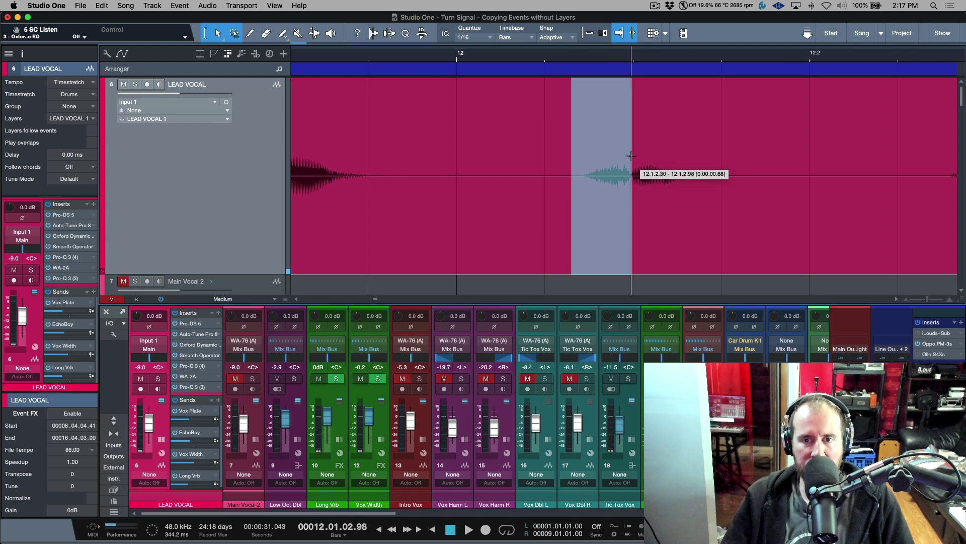
{"action": "scroll", "coordinate": [693, 167], "scroll_direction": "right", "scroll_amount": 7}
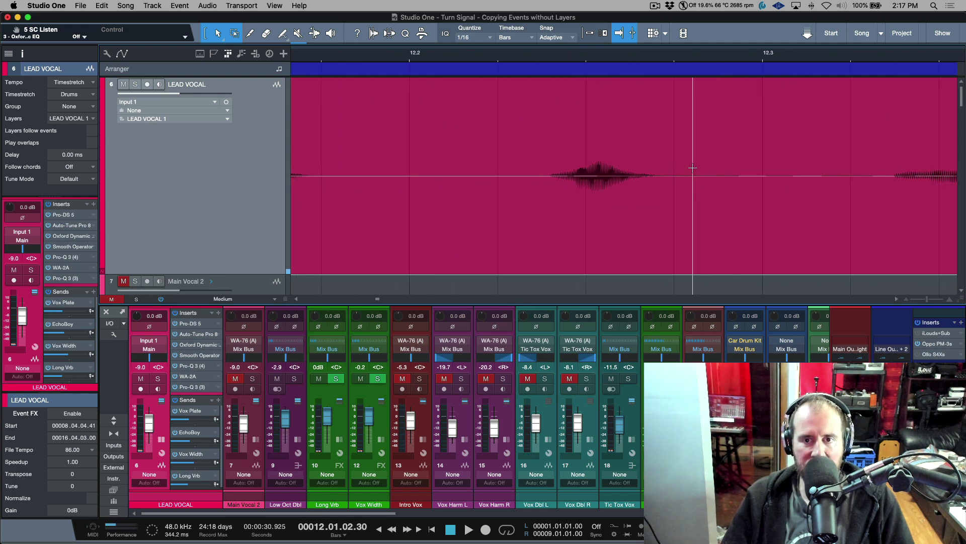
{"action": "scroll", "coordinate": [538, 157], "scroll_direction": "right", "scroll_amount": 1}
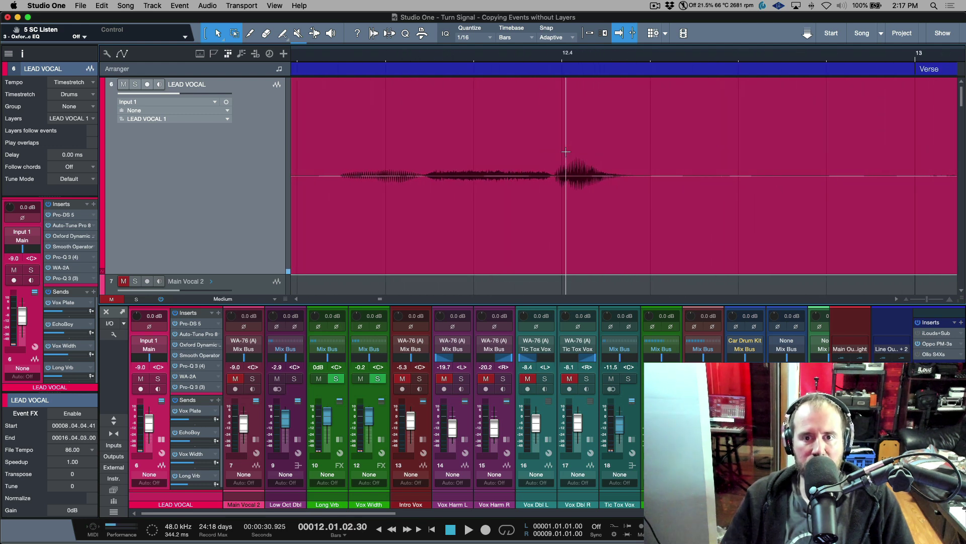
{"action": "left_click_drag", "start_coordinate": [554, 167], "coordinate": [424, 197]}
{"action": "key", "text": "w"}
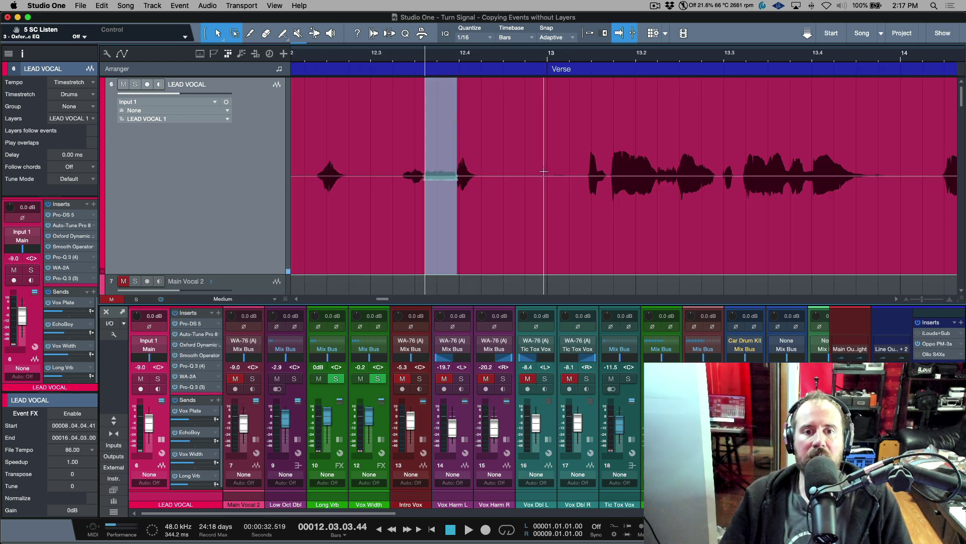
Step: Range-select the quiet gap after the phrase near 13.2
{"action": "left_click", "coordinate": [666, 59]}
{"action": "key", "text": "e"}
{"action": "key", "text": "e"}
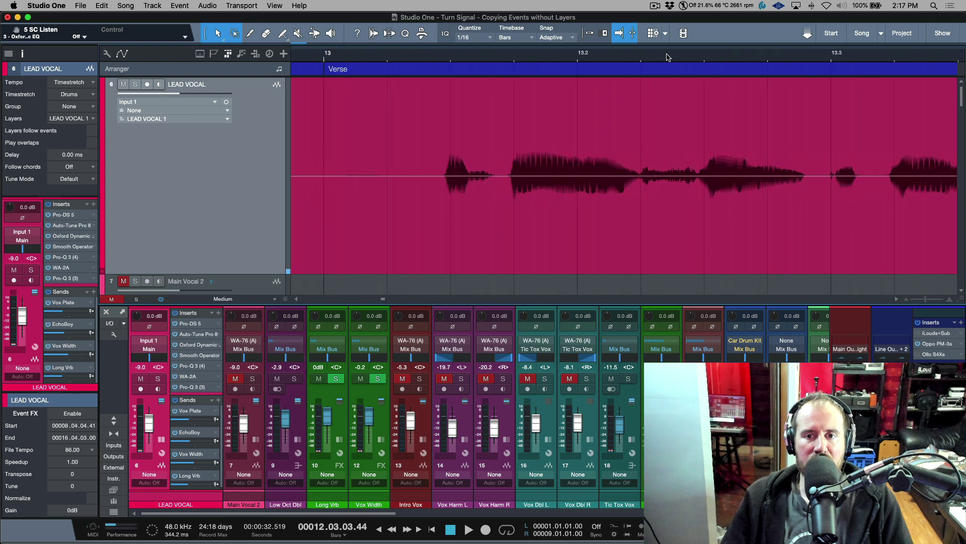
{"action": "left_click_drag", "start_coordinate": [587, 146], "coordinate": [763, 145]}
{"action": "key", "text": "w"}
{"action": "key", "text": "w"}
{"action": "key", "text": "w"}
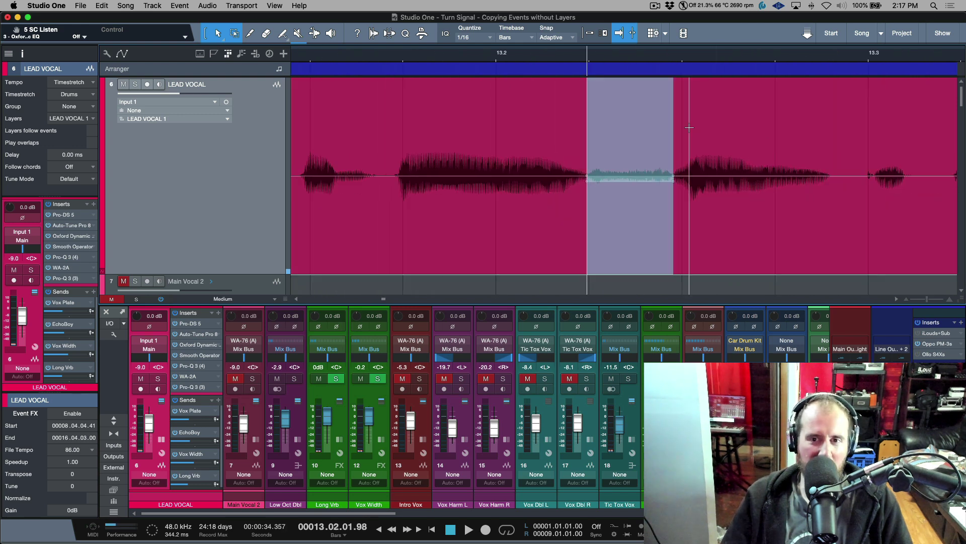
Step: Mark the quiet gap before the final word near 16.3, then select the whole verse event
{"action": "scroll", "coordinate": [686, 142], "scroll_direction": "right", "scroll_amount": 5}
{"action": "scroll", "coordinate": [686, 142], "scroll_direction": "right", "scroll_amount": 5}
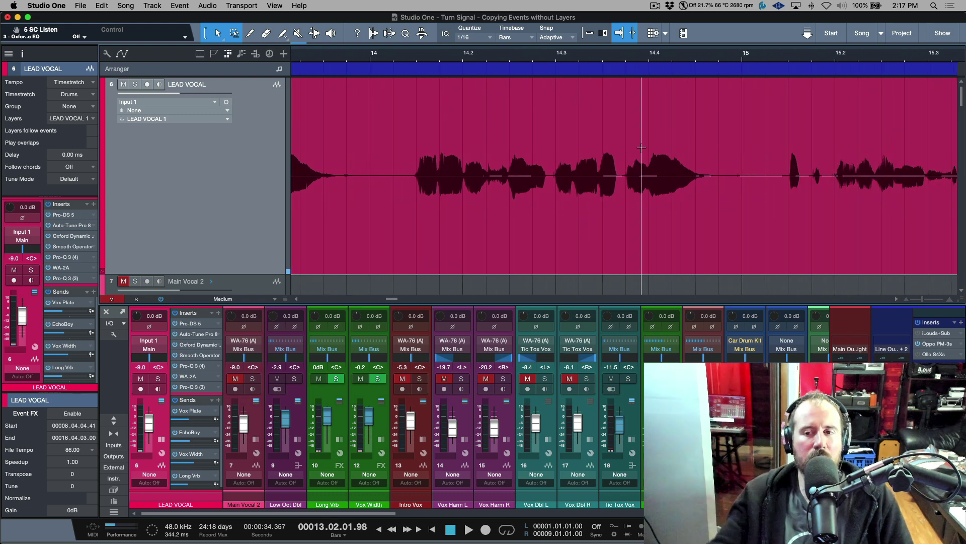
{"action": "scroll", "coordinate": [641, 147], "scroll_direction": "right", "scroll_amount": 4}
{"action": "scroll", "coordinate": [641, 149], "scroll_direction": "right", "scroll_amount": 8}
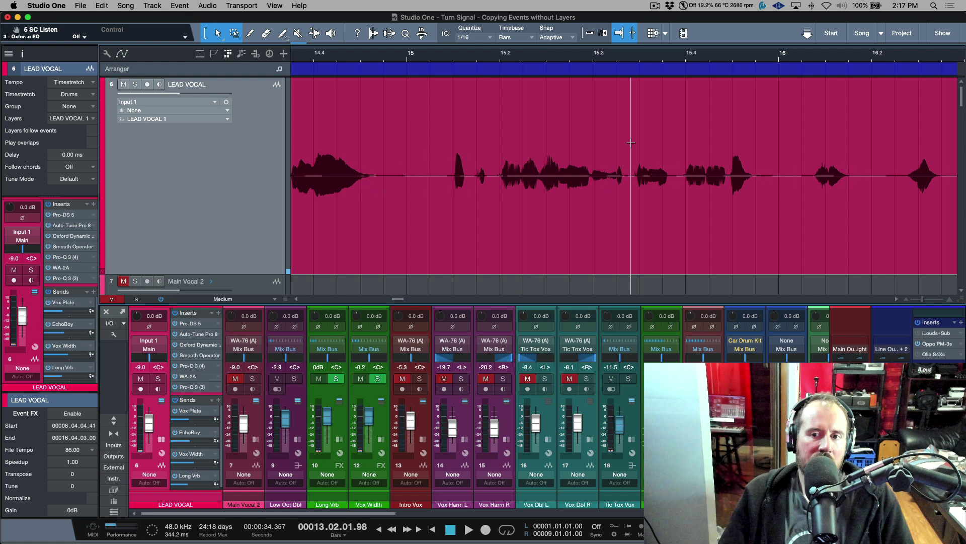
{"action": "scroll", "coordinate": [654, 142], "scroll_direction": "right", "scroll_amount": 3}
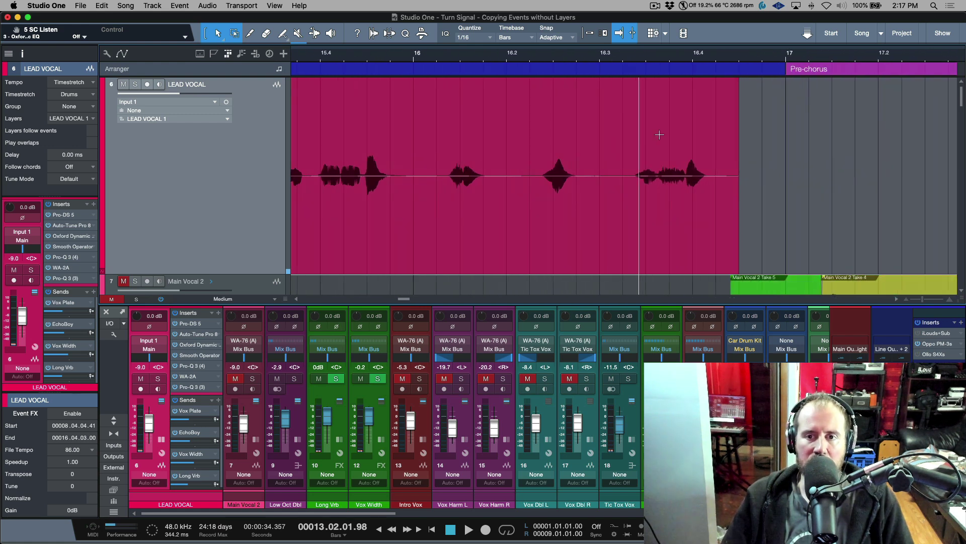
{"action": "left_click_drag", "start_coordinate": [675, 53], "coordinate": [674, 68]}
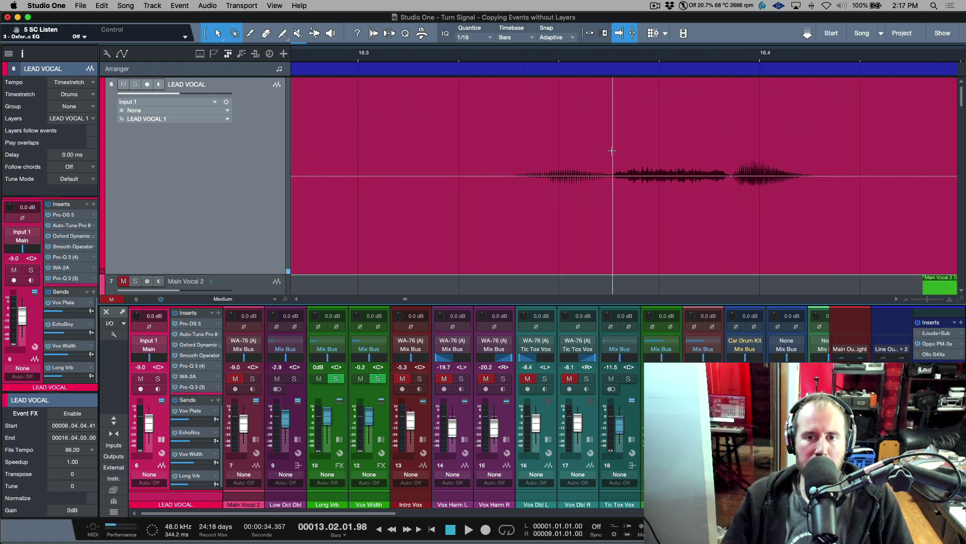
{"action": "left_click_drag", "start_coordinate": [611, 151], "coordinate": [731, 154]}
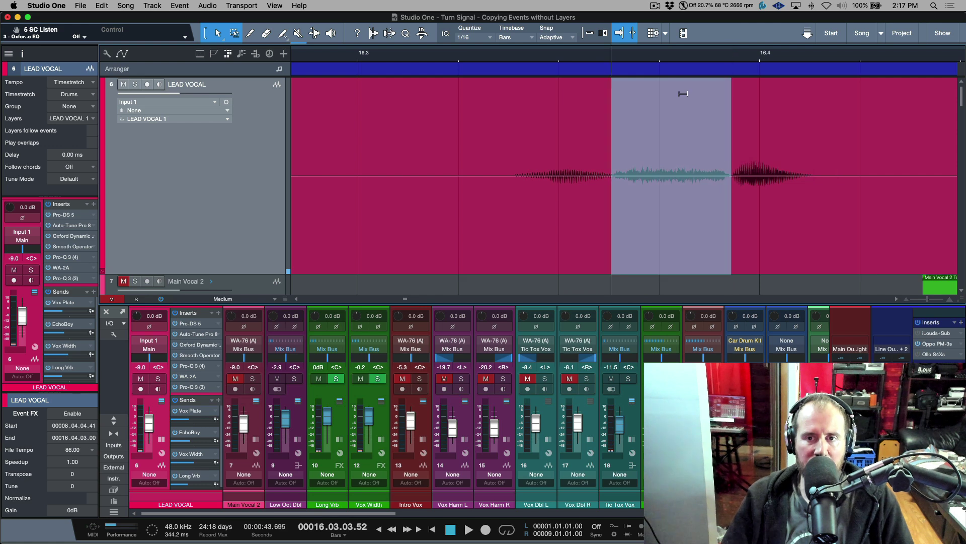
{"action": "key", "text": "w"}
{"action": "key", "text": "w"}
{"action": "key", "text": "w"}
{"action": "key", "text": "w"}
{"action": "key", "text": "w"}
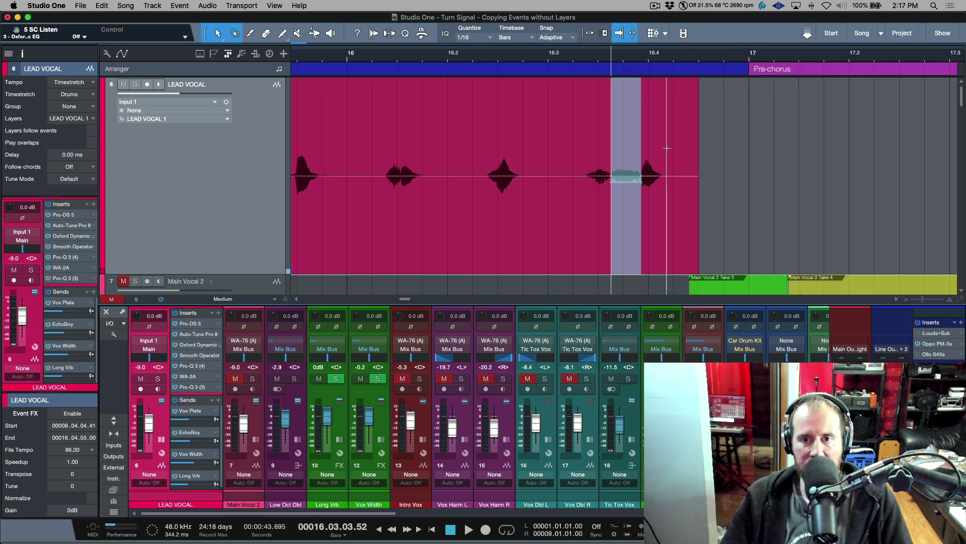
{"action": "left_click", "coordinate": [582, 229]}
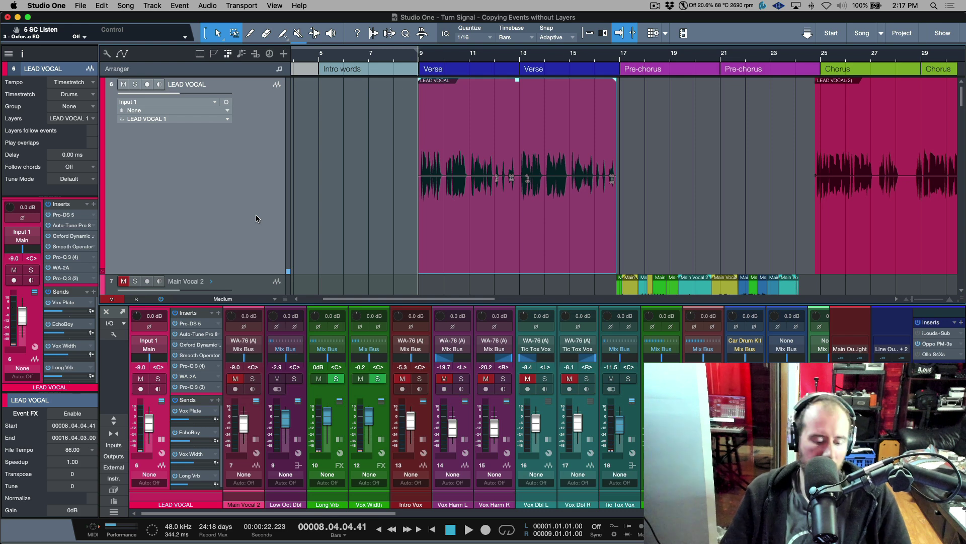
Step: Add a new empty audio track, Track 63, below Main Vocal 2
{"action": "key", "text": "shift+w"}
{"action": "key", "text": "shift+e"}
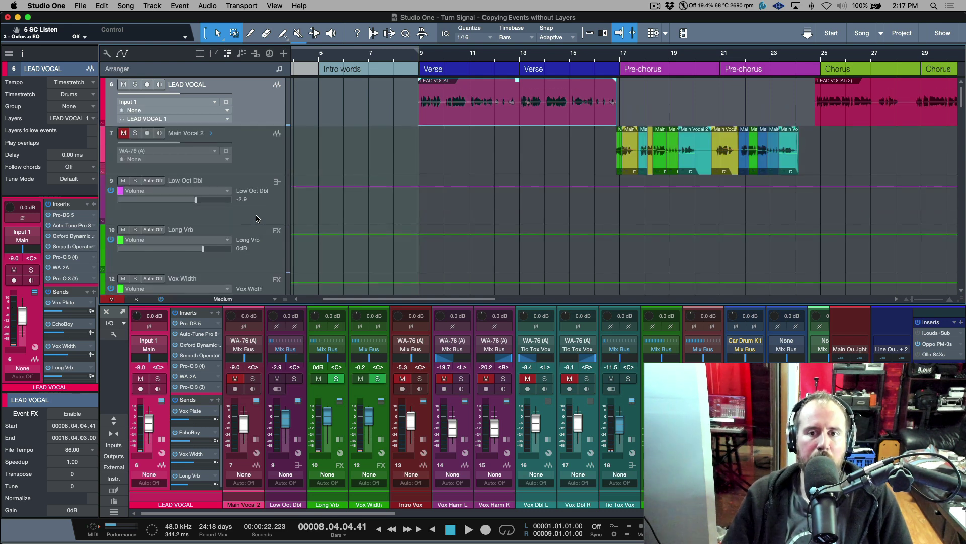
{"action": "key", "text": "Down"}
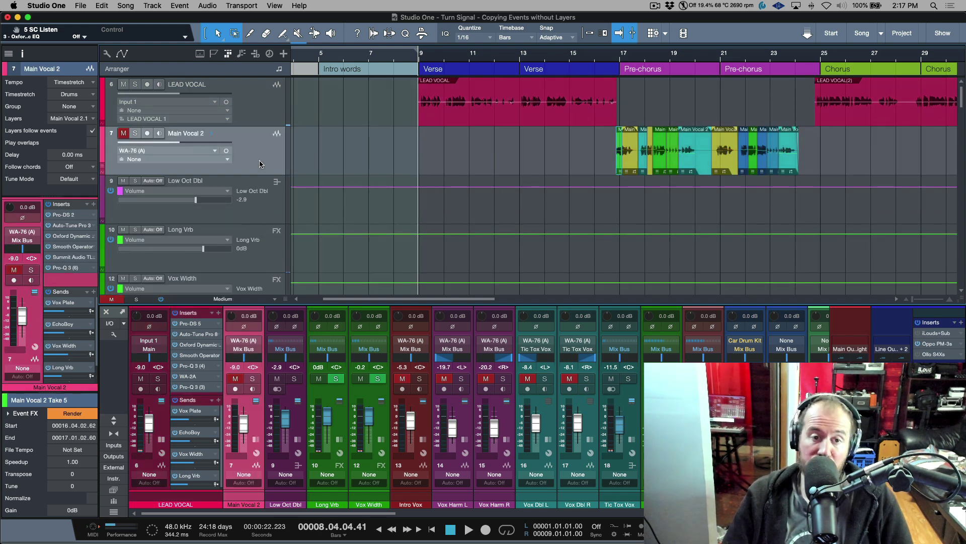
{"action": "key", "text": "t"}
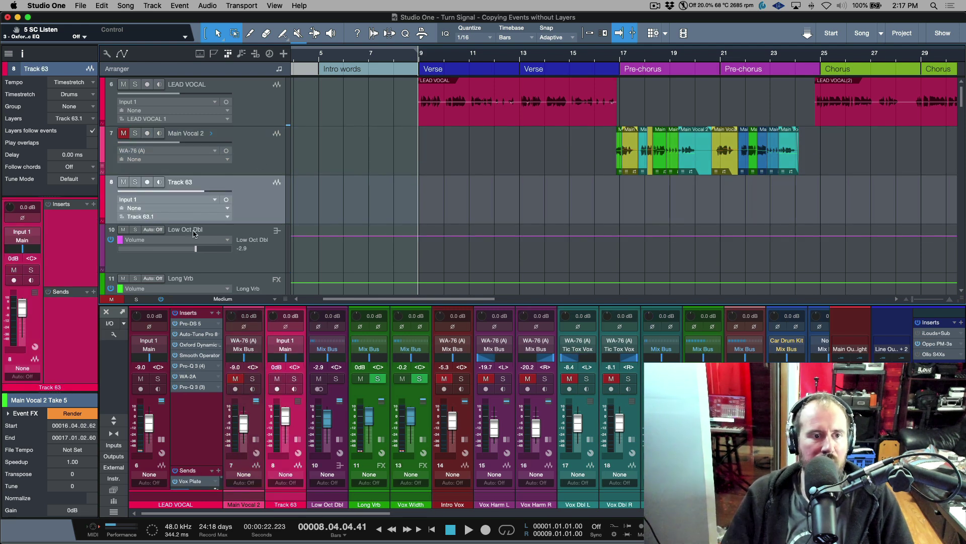
Step: Copy the comped Main Vocal 2 events onto Track 63 and bounce them into one event
{"action": "left_click_drag", "start_coordinate": [578, 163], "coordinate": [885, 161]}
{"action": "left_click_drag", "start_coordinate": [699, 171], "coordinate": [699, 191]}
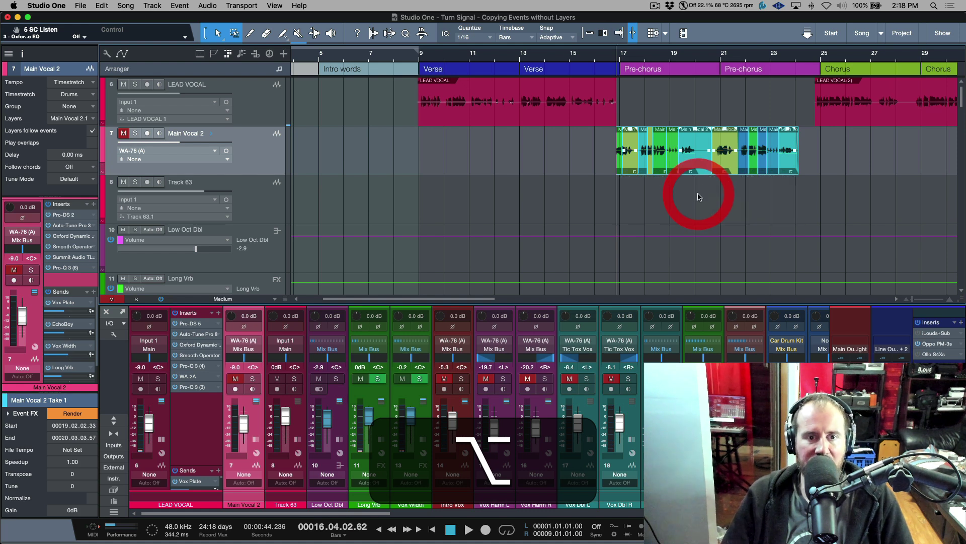
{"action": "left_click", "coordinate": [261, 203]}
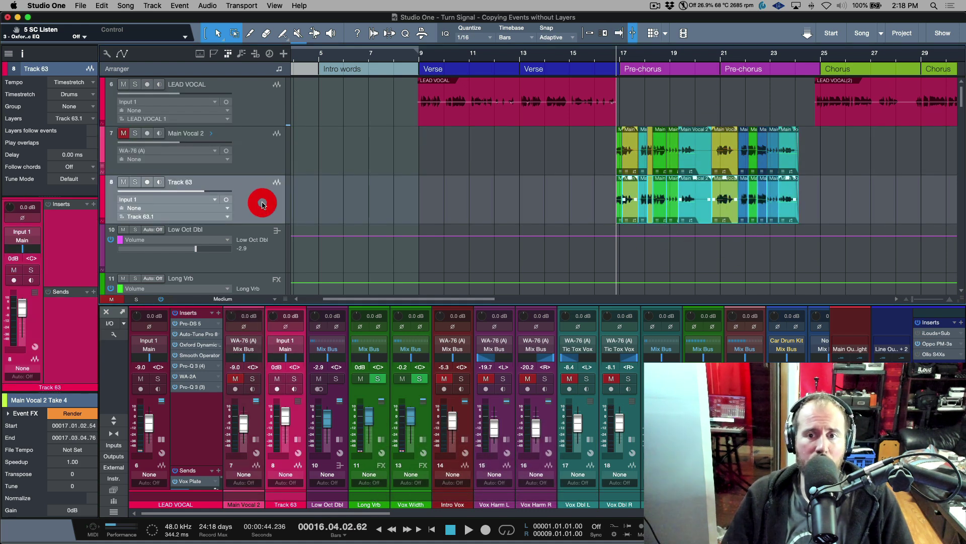
{"action": "left_click", "coordinate": [582, 201]}
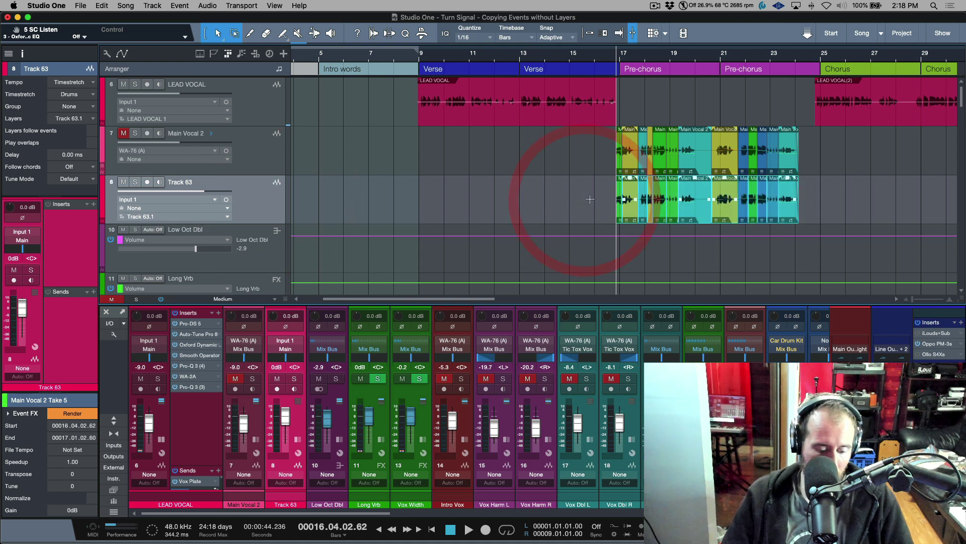
{"action": "key", "text": "super+b"}
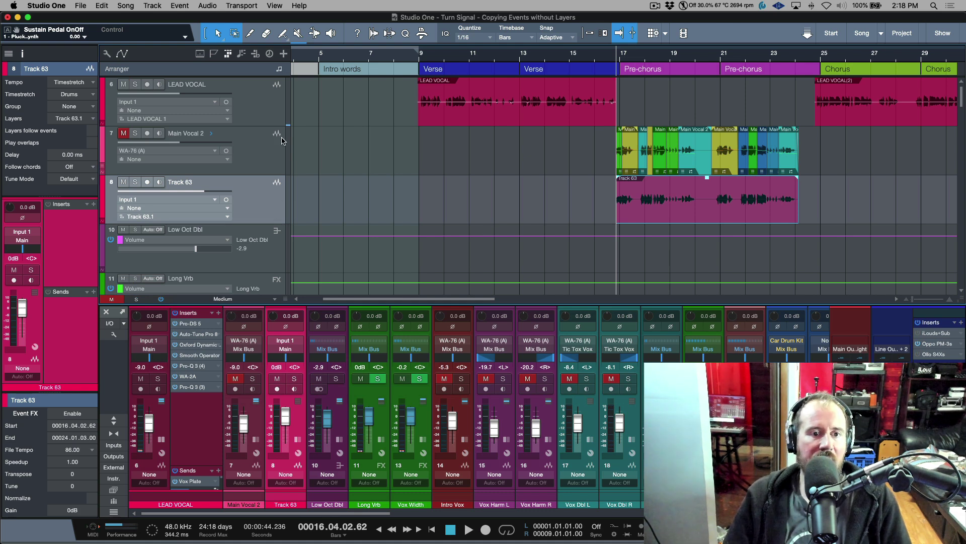
Step: Paste Main Vocal 2's channel inserts, sends and volume onto Track 63
{"action": "left_click", "coordinate": [252, 165]}
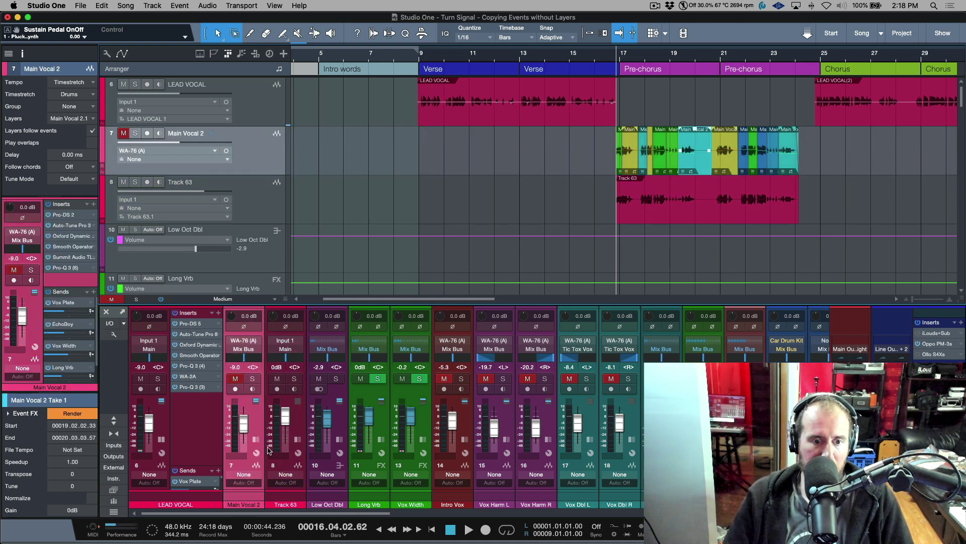
{"action": "key", "text": "super+c"}
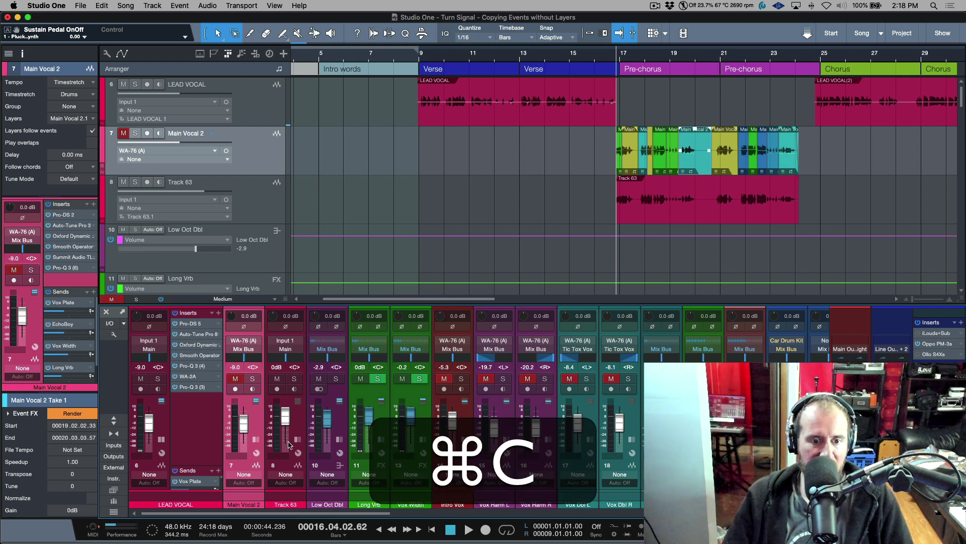
{"action": "left_click", "coordinate": [300, 425]}
{"action": "key", "text": "super+v"}
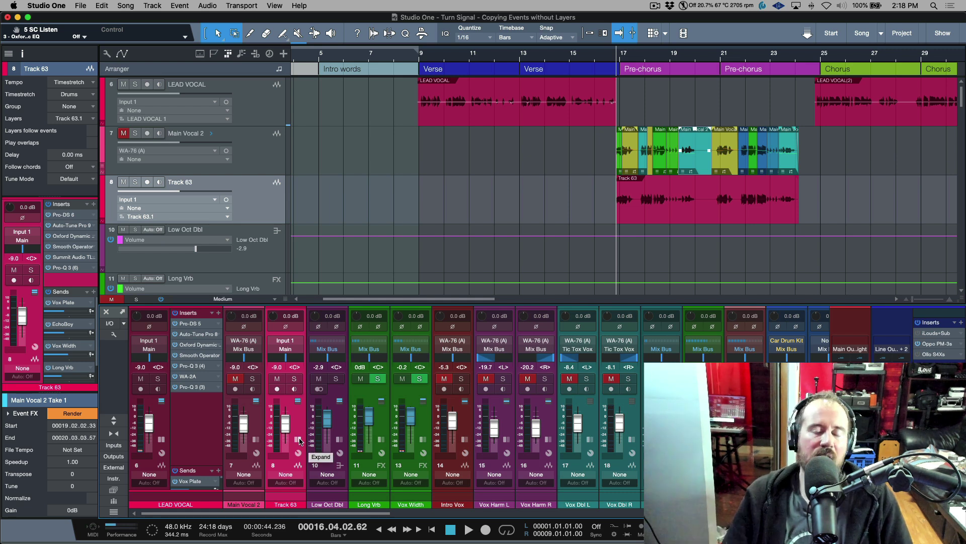
Step: Check Track 63's inserts and sends in the mixer, then delete the original Main Vocal 2 track
{"action": "left_click", "coordinate": [300, 441]}
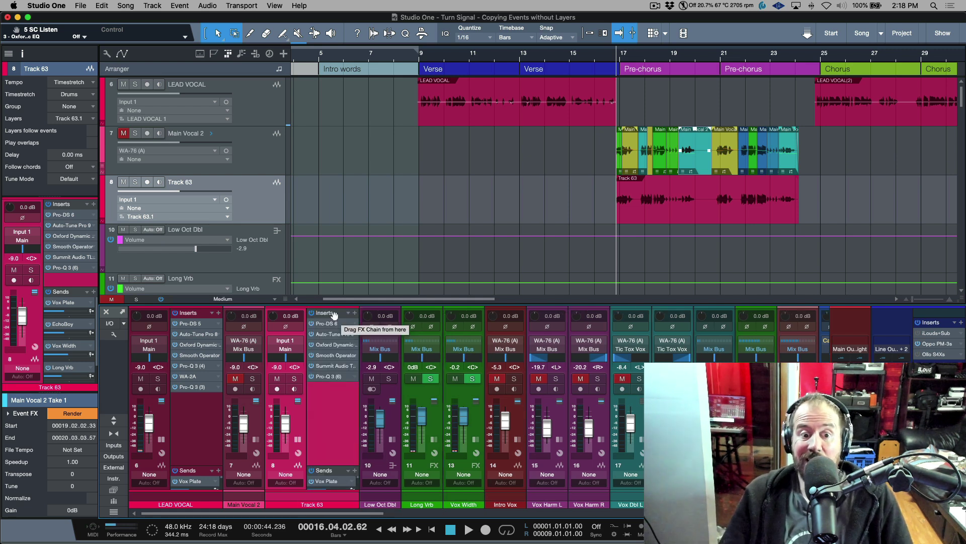
{"action": "left_click", "coordinate": [261, 166]}
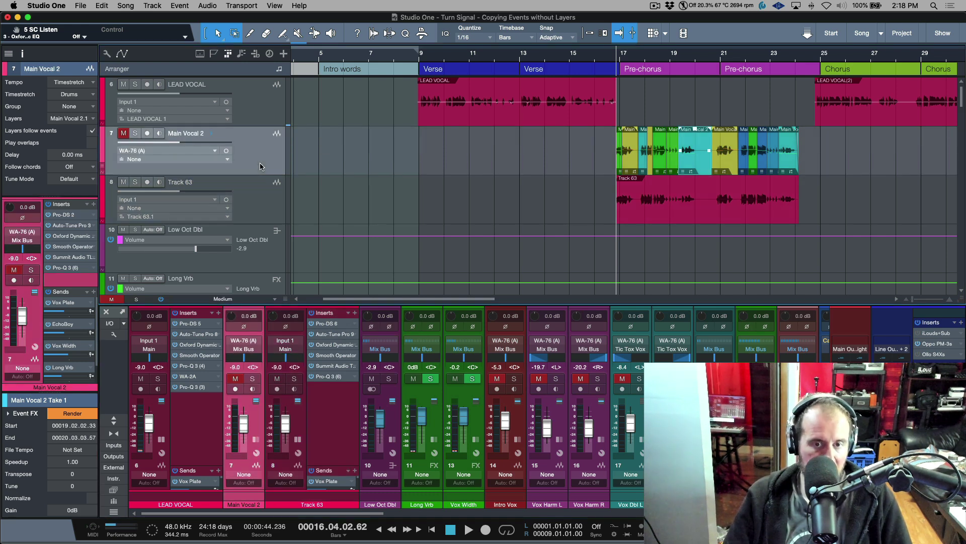
{"action": "key", "text": "Delete"}
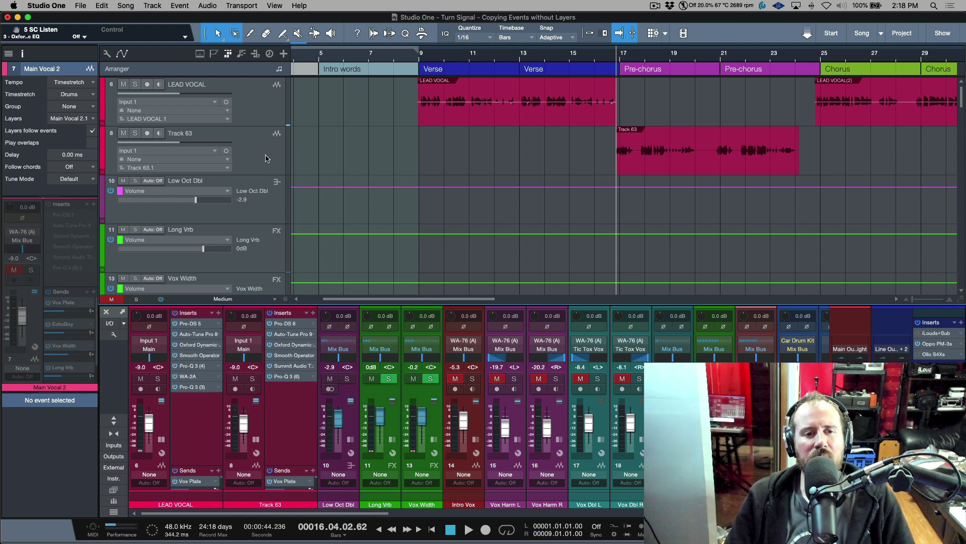
{"action": "left_click", "coordinate": [265, 159]}
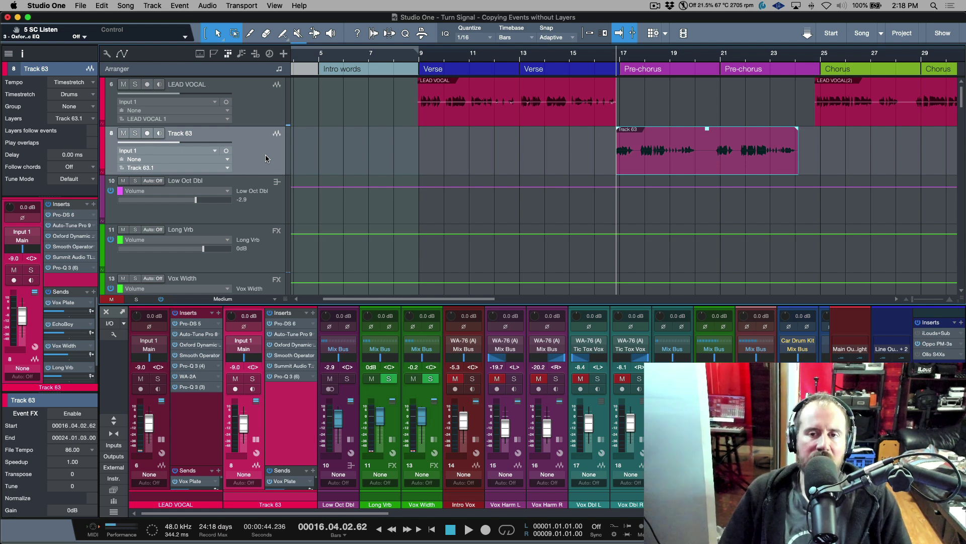
{"action": "key", "text": "w"}
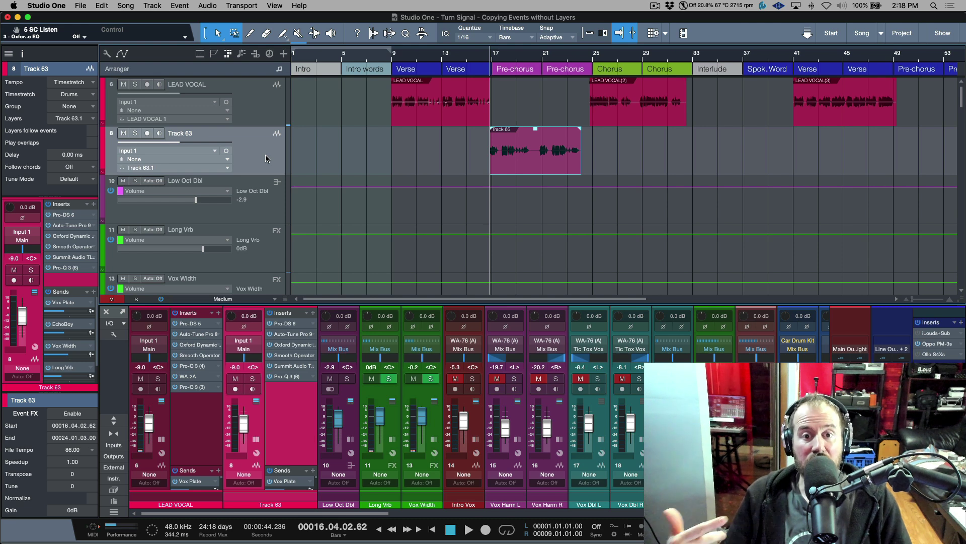